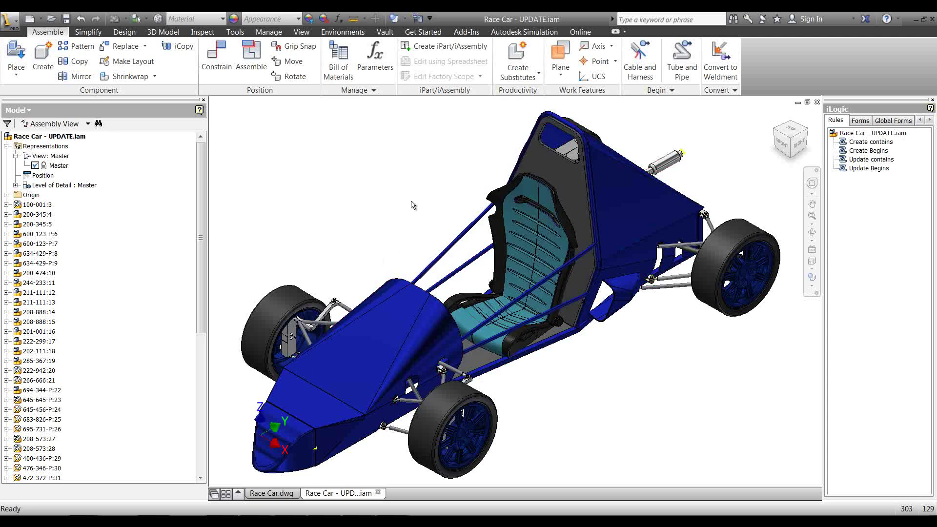
Step: Activate the Master view representation and open the Auto View Reps iLogic form
double_click(59, 167)
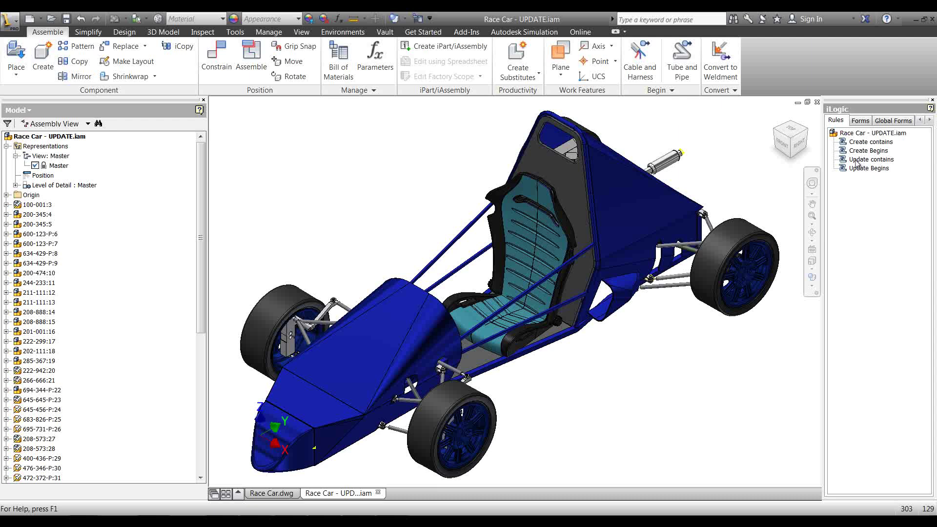
click(860, 121)
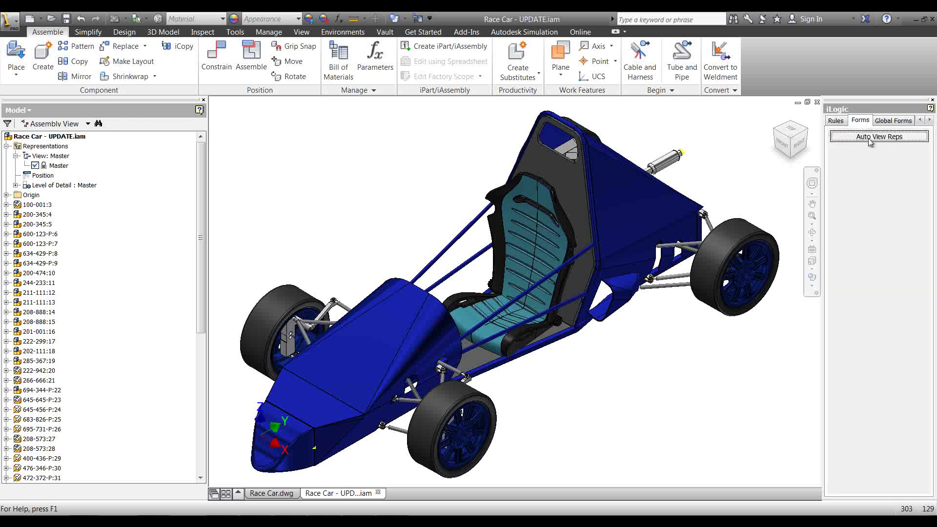
click(871, 138)
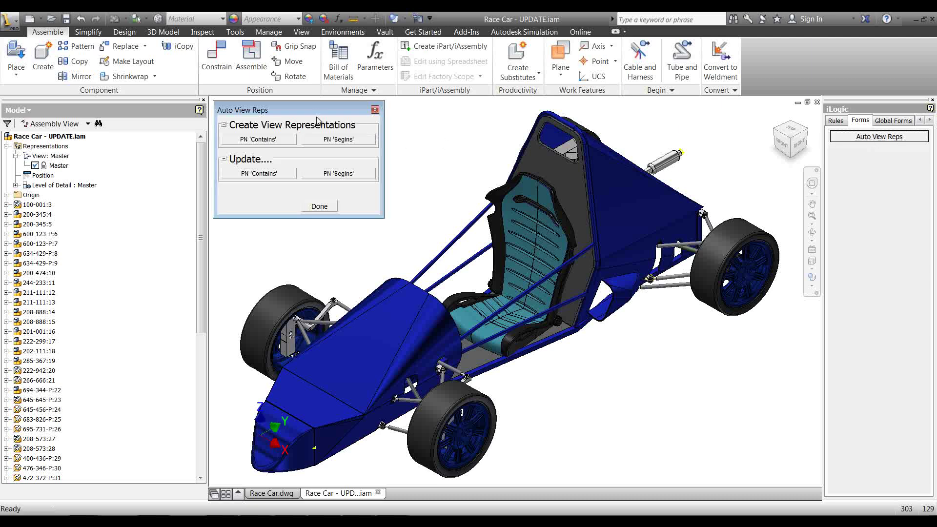
drag(318, 115, 321, 114)
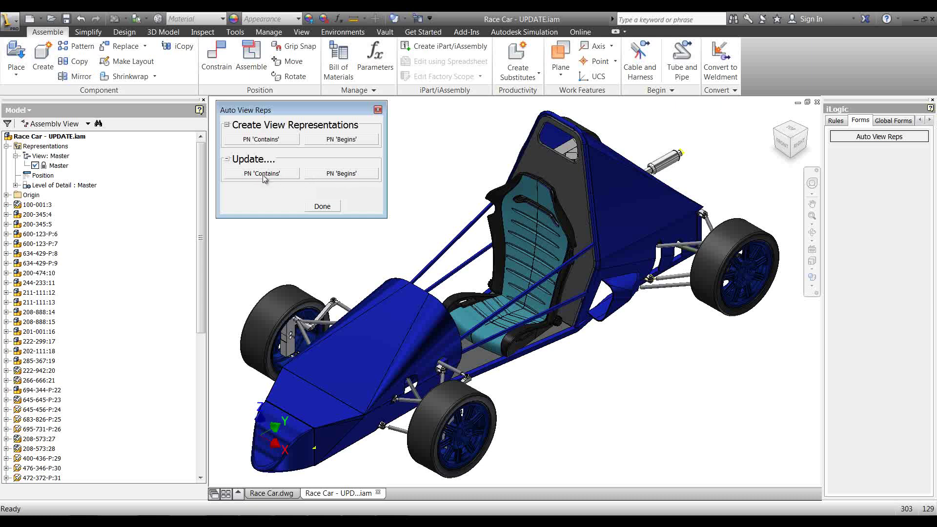
click(263, 174)
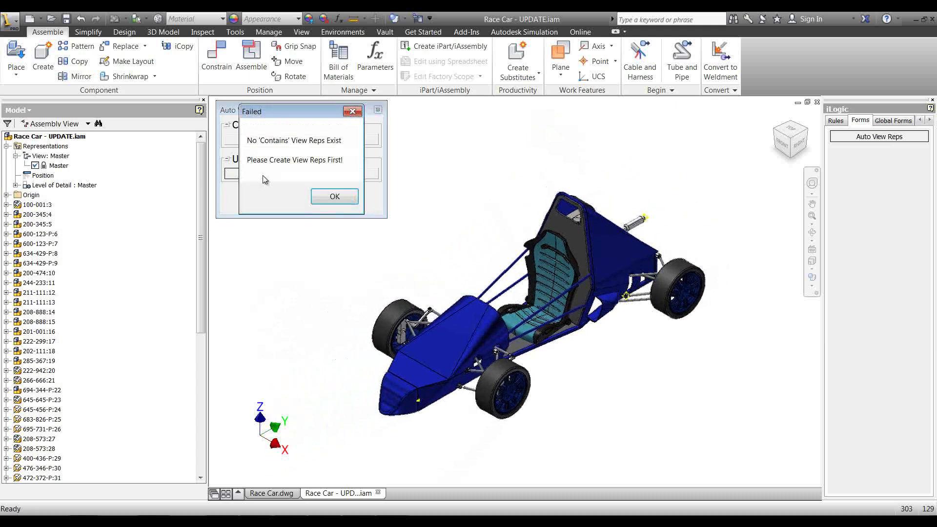
drag(298, 113, 470, 109)
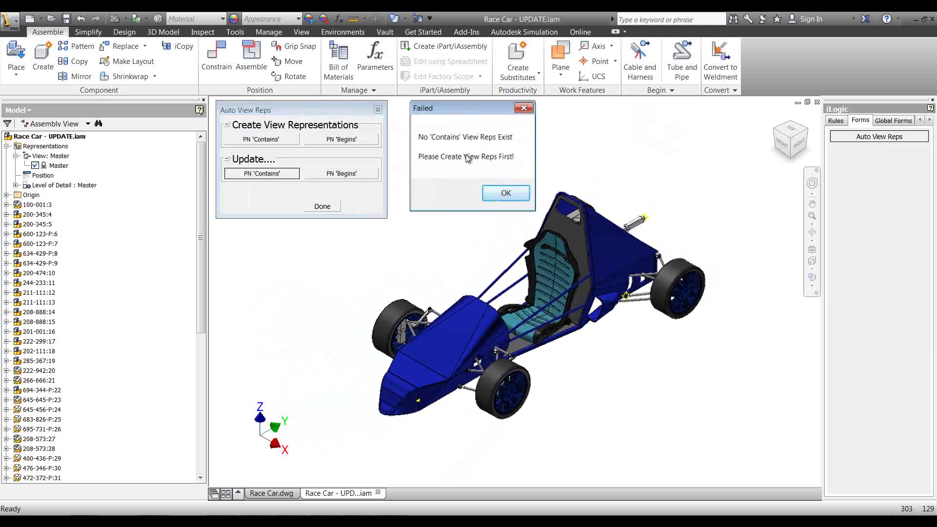
click(506, 193)
click(343, 173)
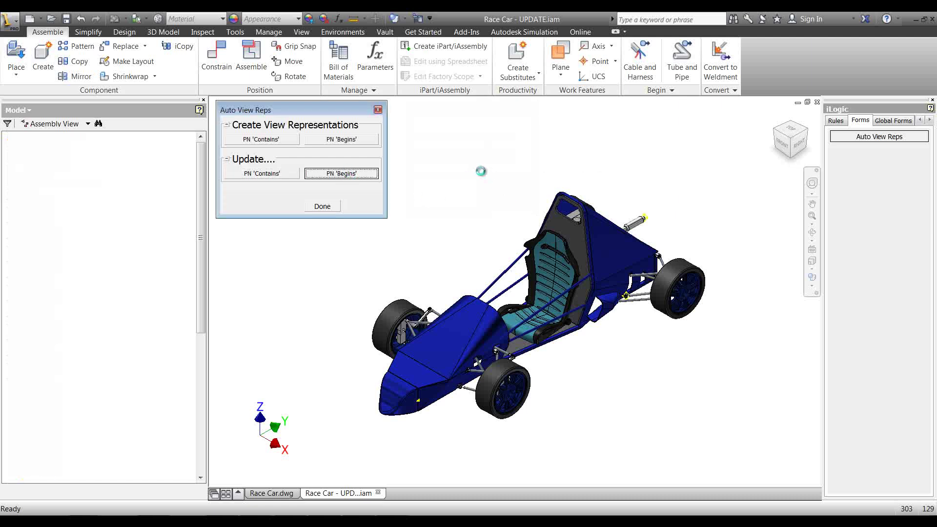
drag(276, 117, 444, 117)
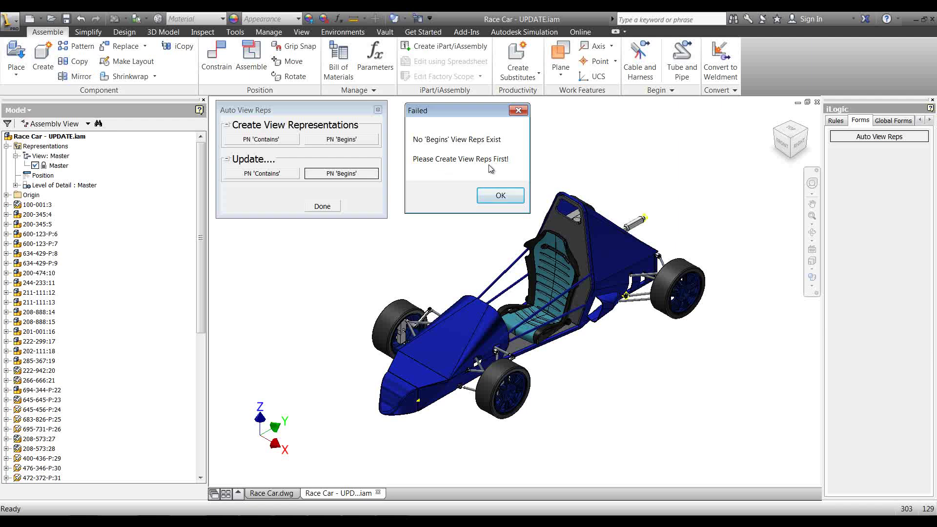
click(498, 197)
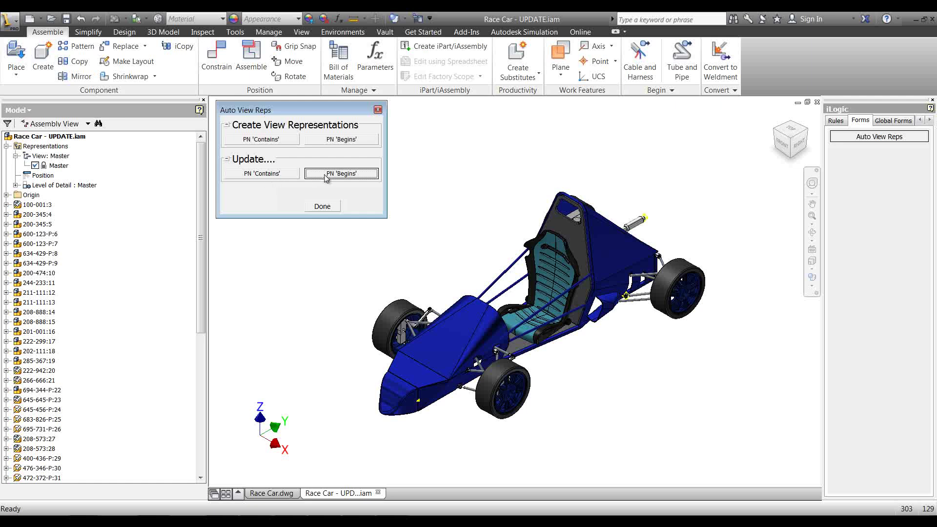
drag(275, 108, 273, 108)
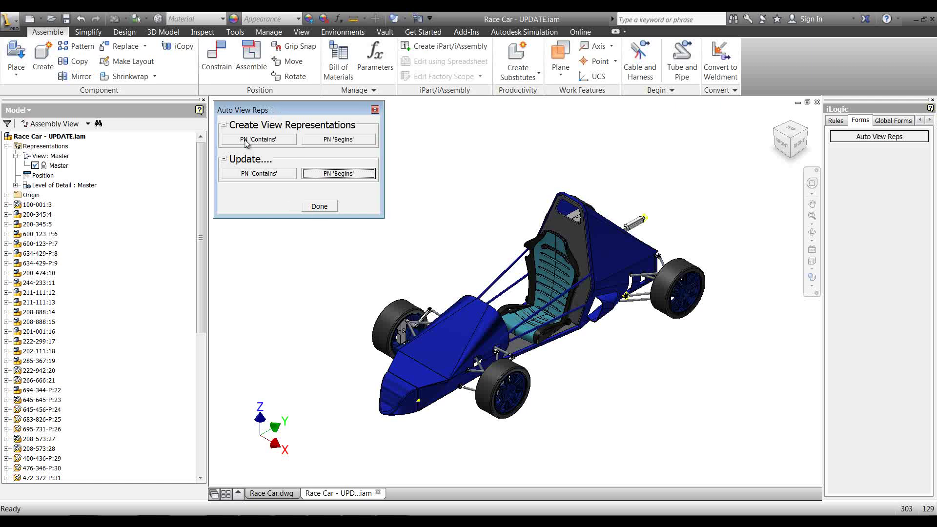
Step: Create a PN 'Contains' view representation filtered on P, declining to create more
click(274, 140)
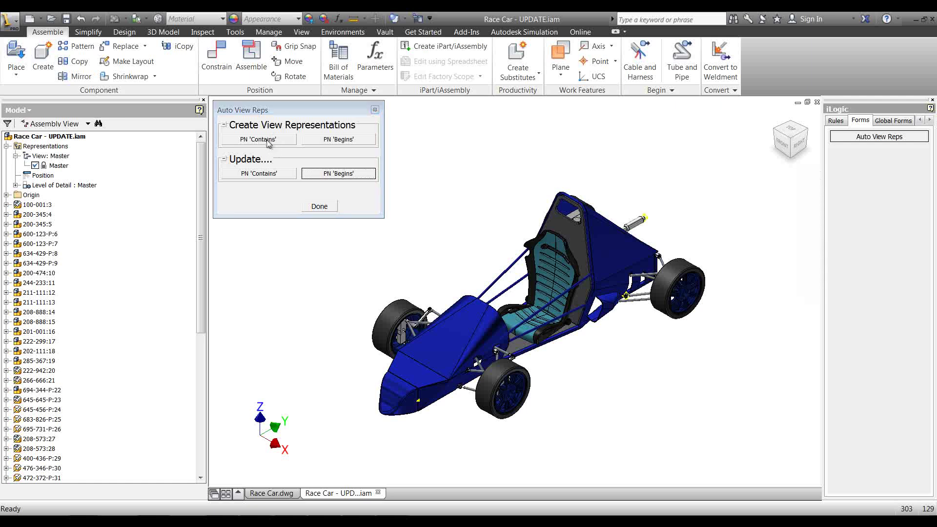
click(265, 141)
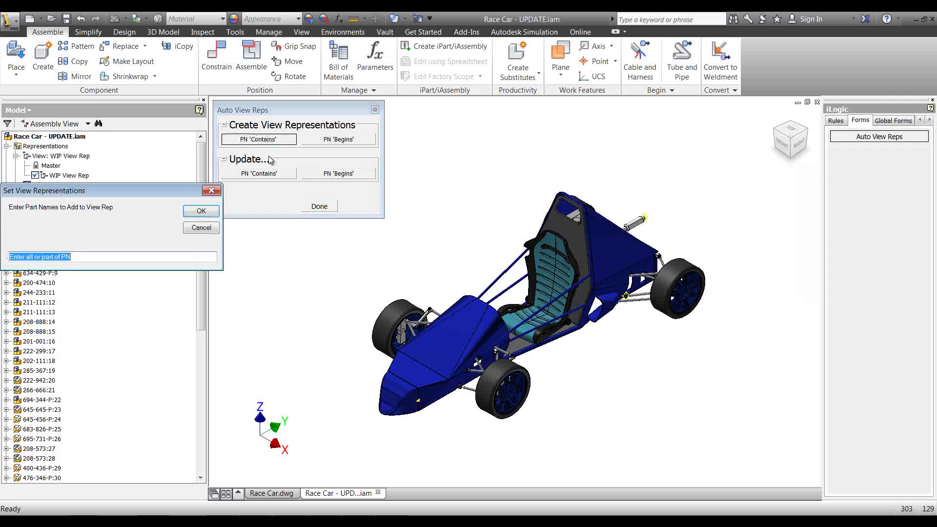
text(P)
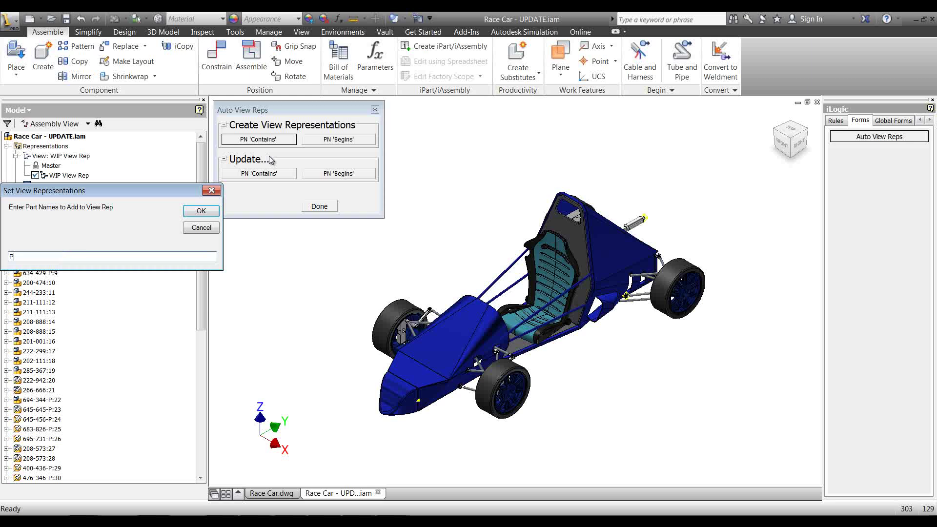
click(201, 212)
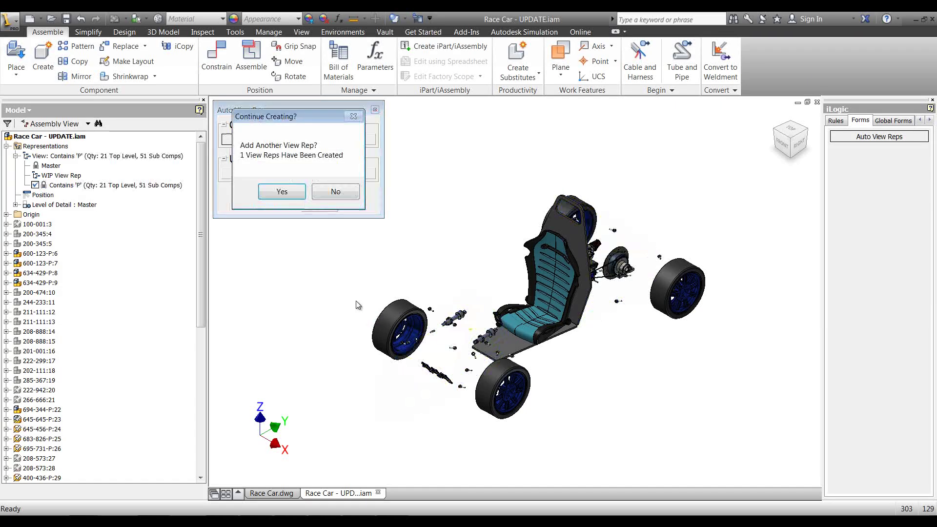
drag(298, 115, 285, 230)
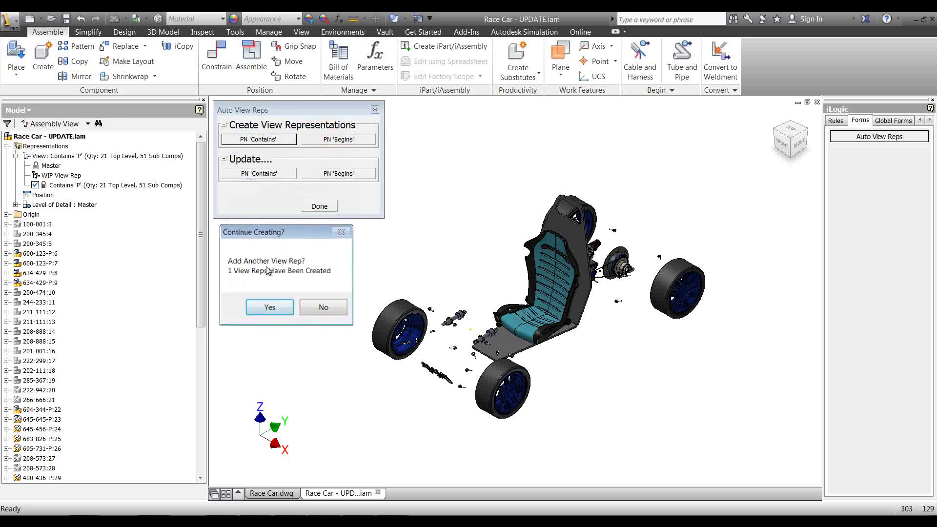
click(328, 308)
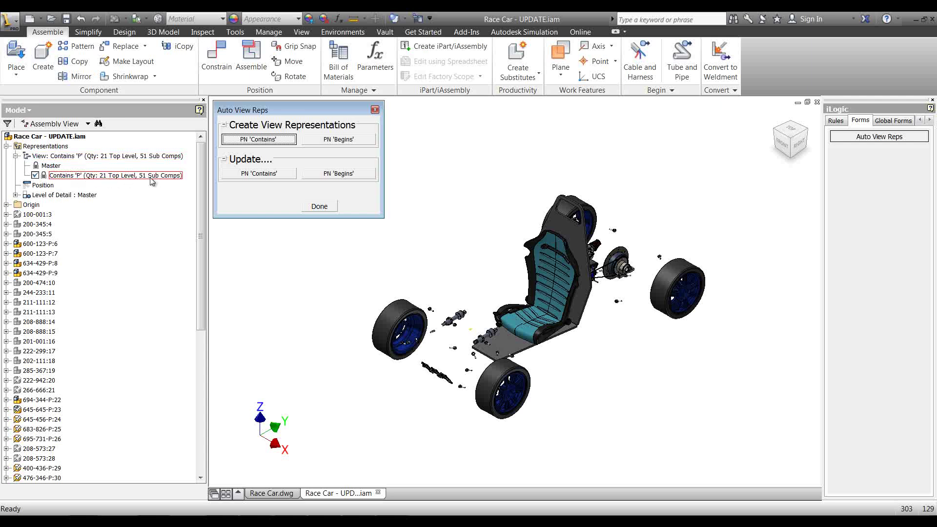
Step: Create PN 'Begins' view representations for 1 and 2, then close the Auto View Reps form
click(339, 140)
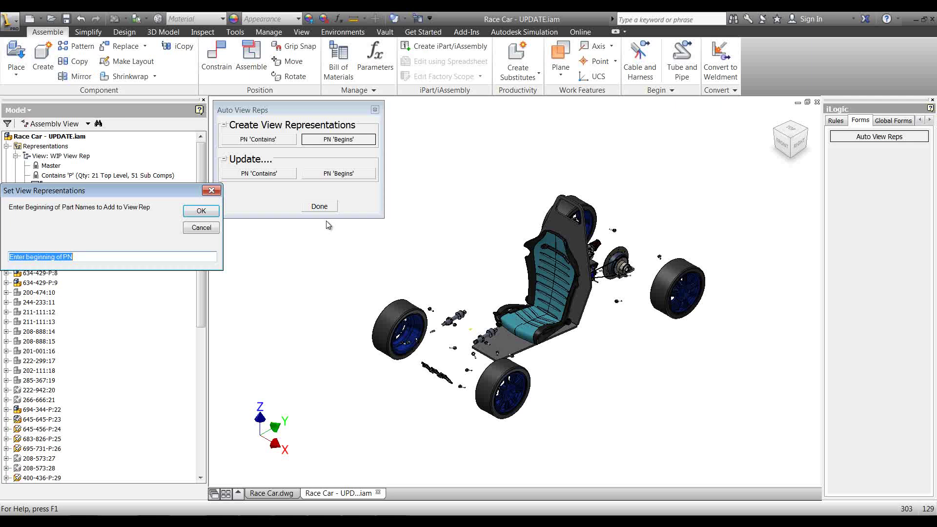
text(1)
click(202, 210)
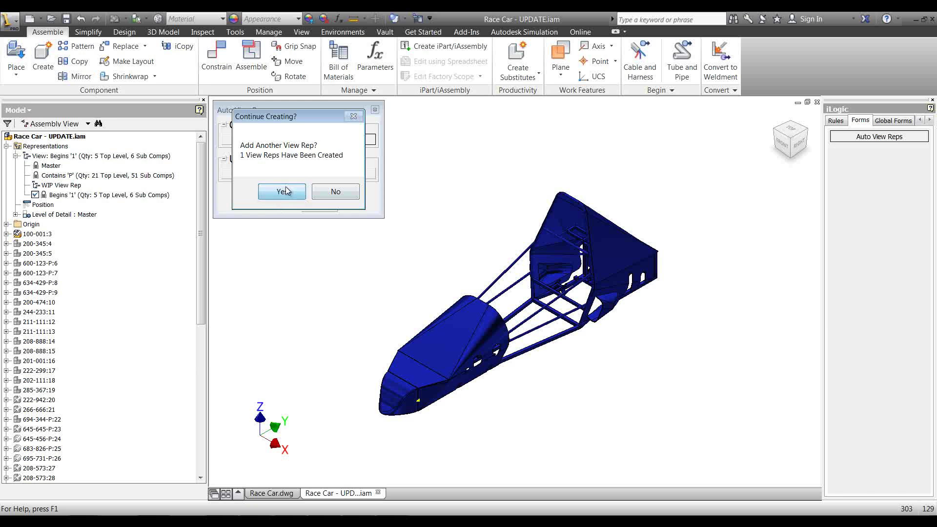
click(295, 189)
text(2)
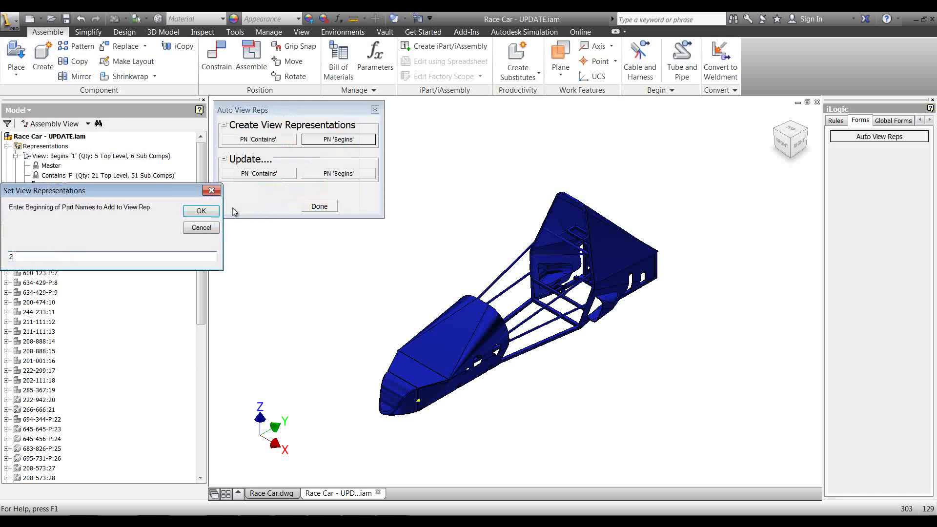
click(201, 211)
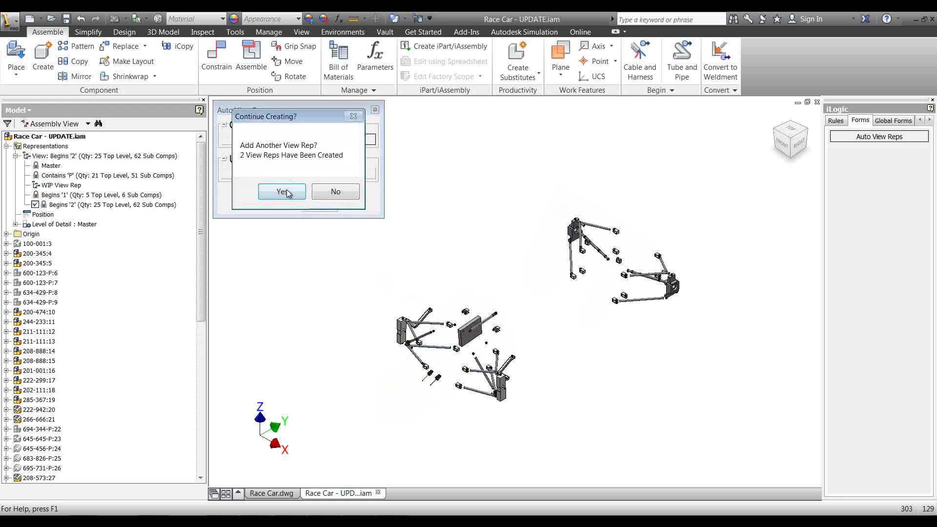
click(332, 192)
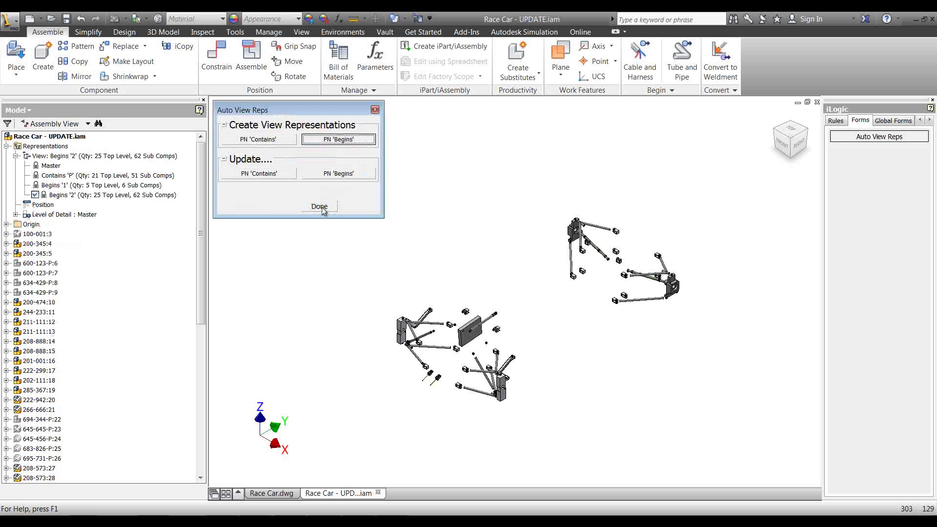
click(321, 207)
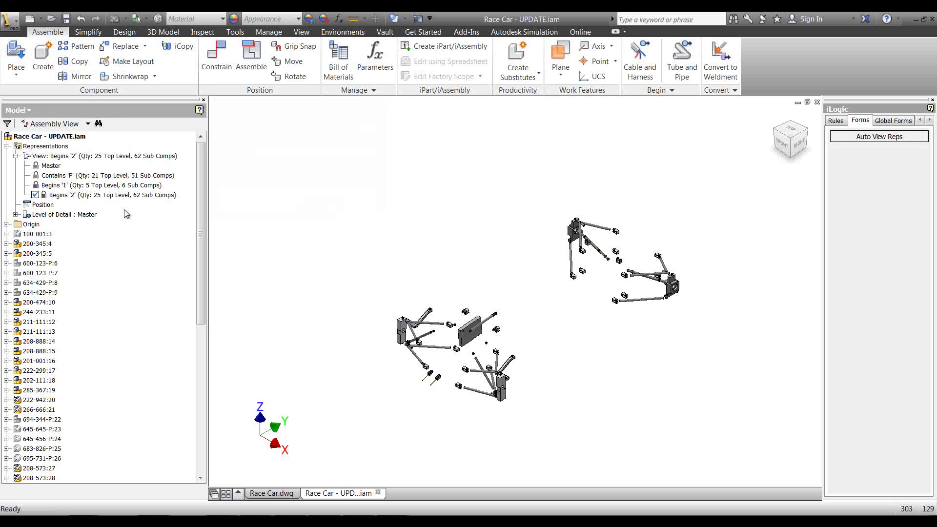
Step: Activate Begins '1', Contains 'P' and Begins '2' in turn, ending with Begins '2' active
click(69, 186)
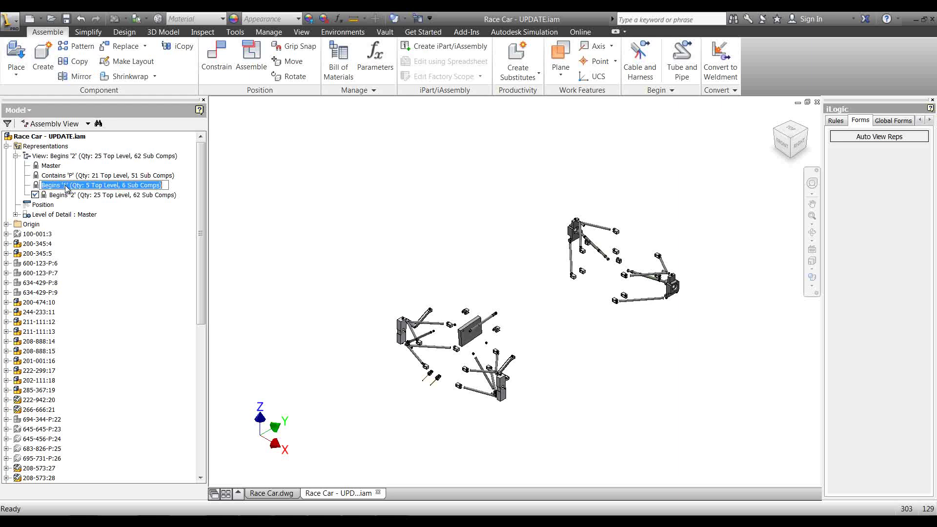
double_click(69, 184)
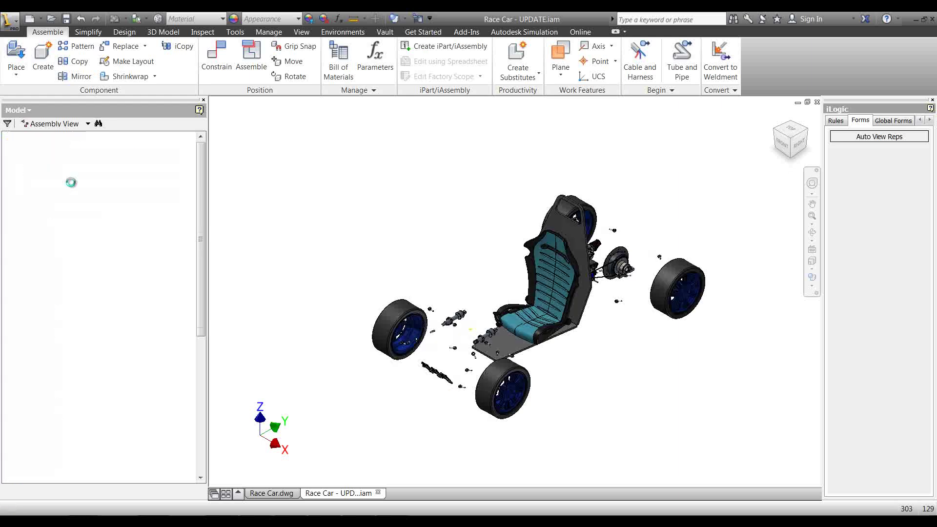
double_click(72, 195)
double_click(73, 185)
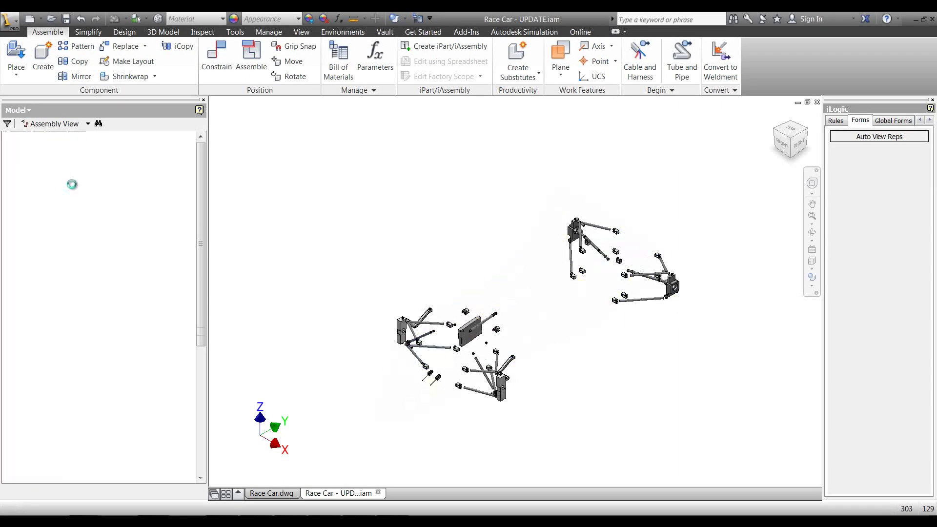
double_click(72, 175)
double_click(73, 185)
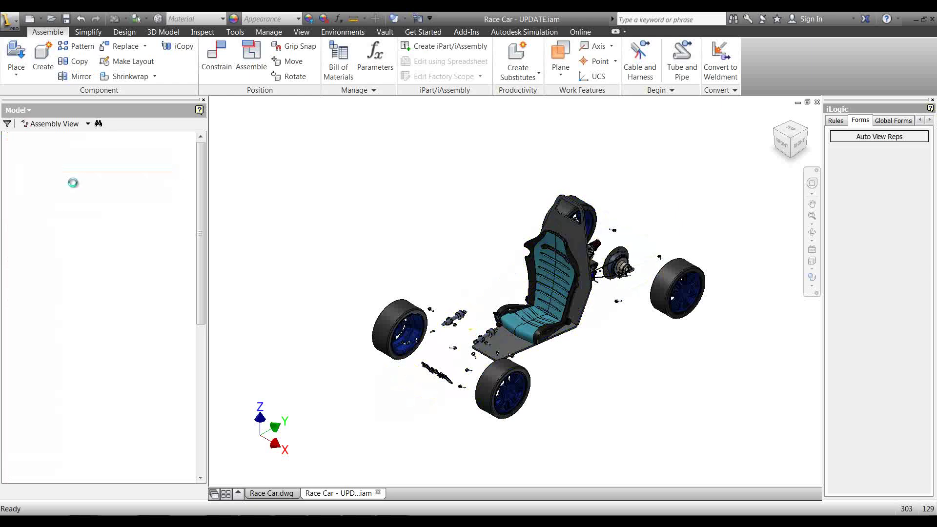
double_click(74, 194)
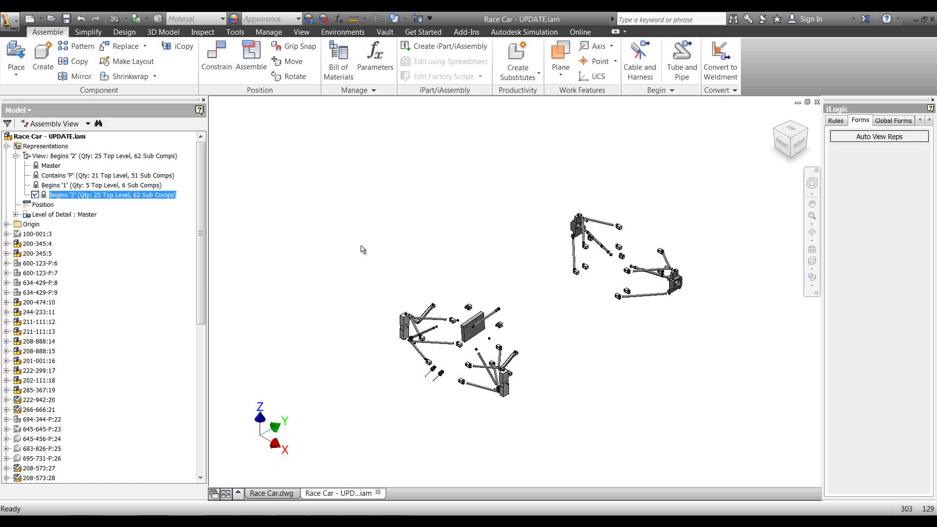
click(336, 328)
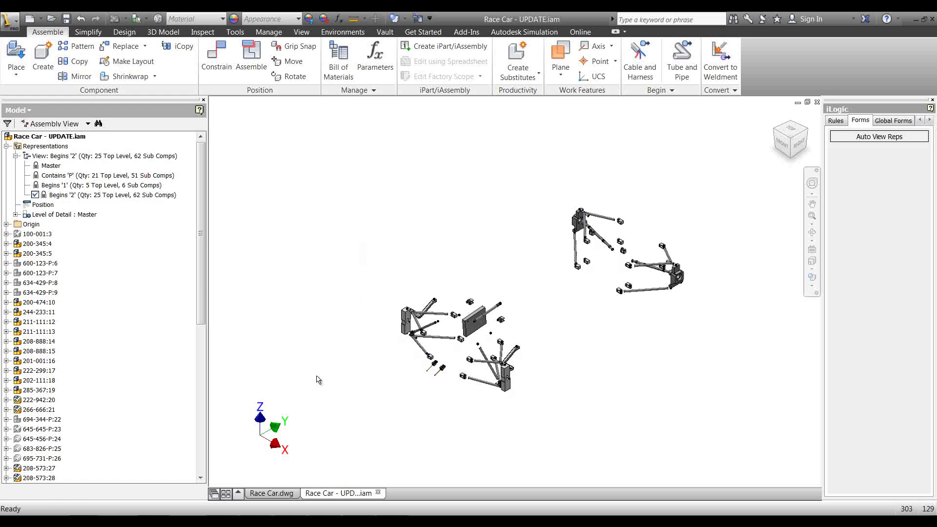
Step: On Race Car.dwg, place a base view using Begins '1' plus a projected side view
click(272, 493)
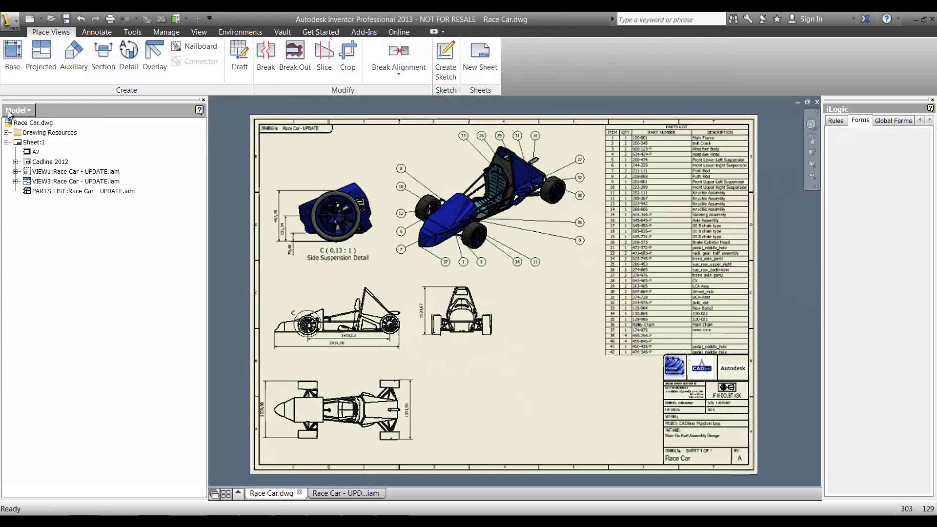
click(10, 54)
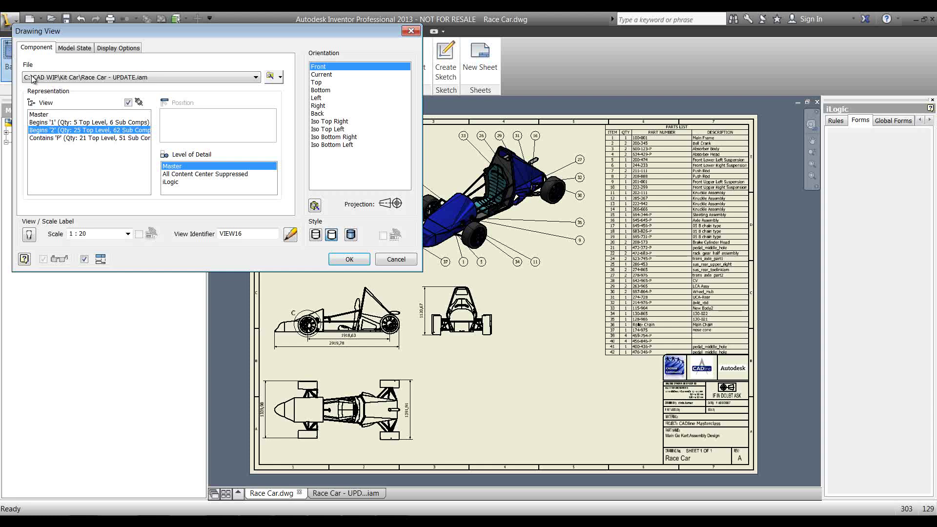
click(71, 129)
click(69, 123)
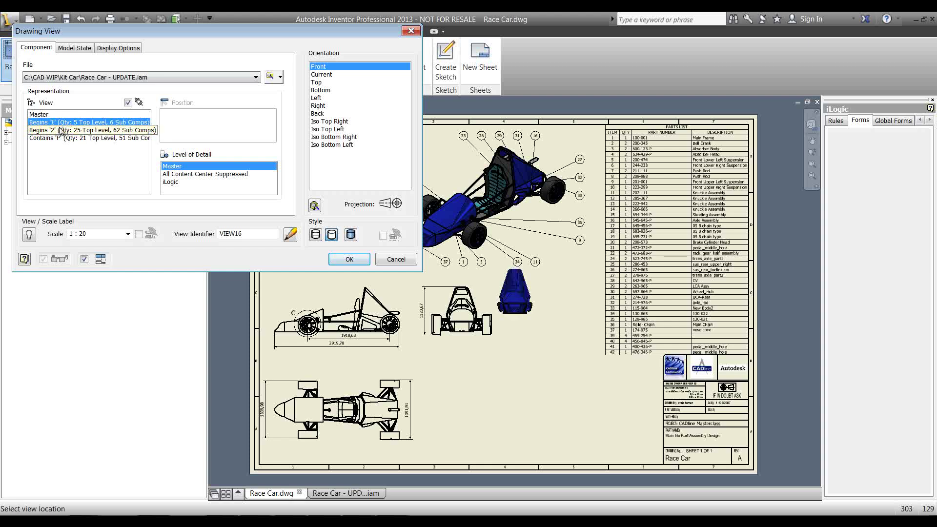
click(65, 138)
click(66, 130)
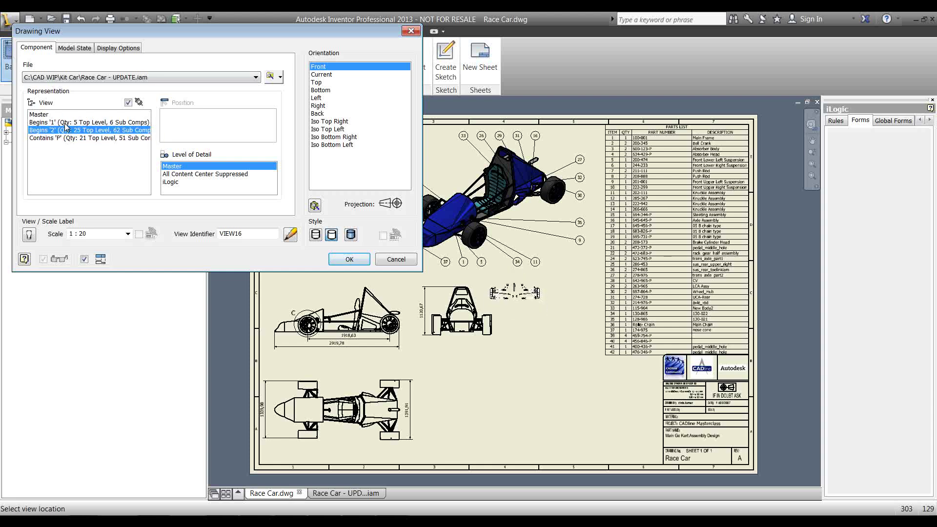
click(60, 124)
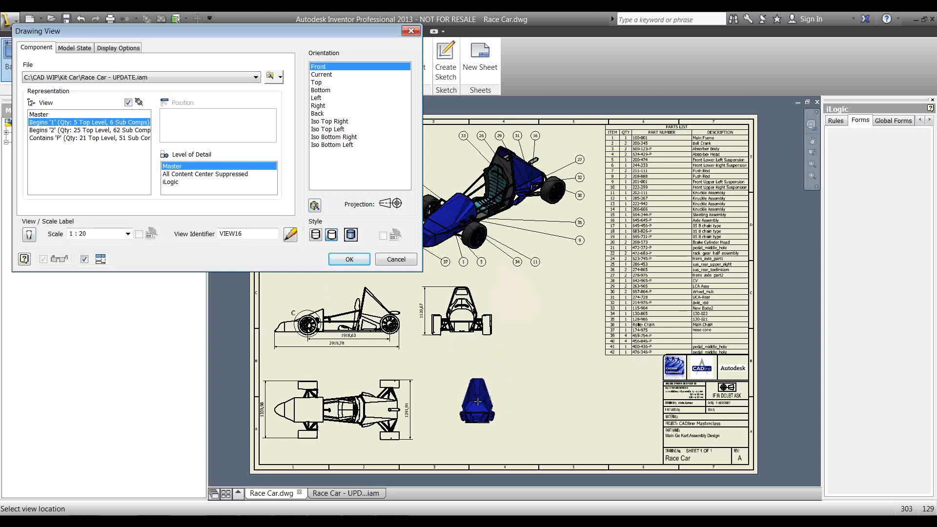
click(479, 402)
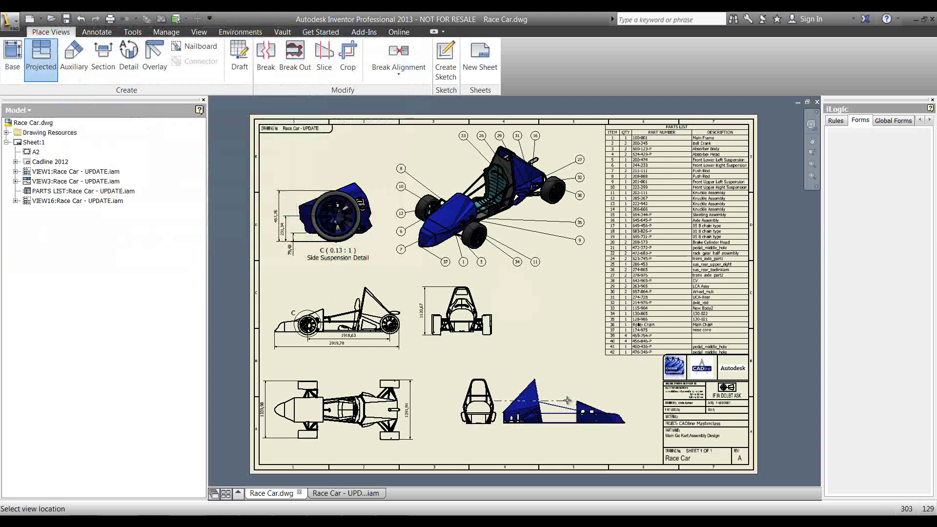
click(590, 375)
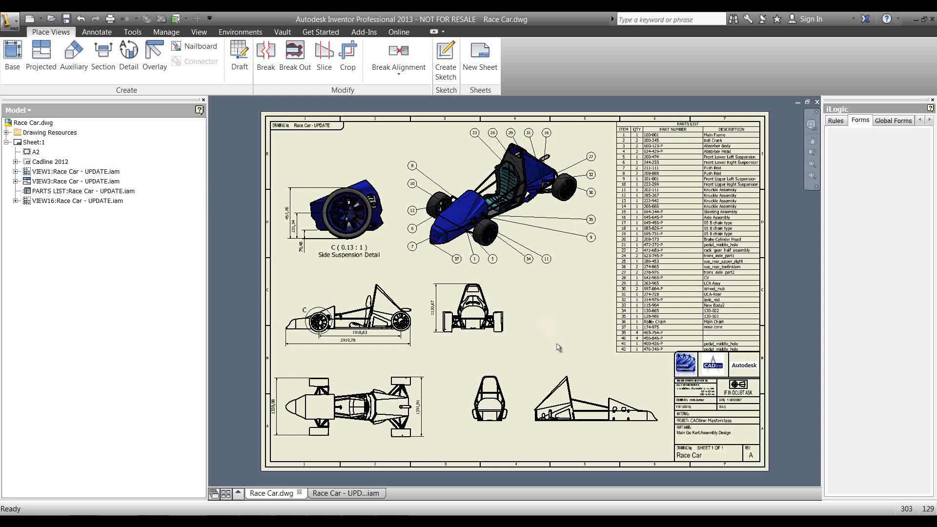
click(353, 493)
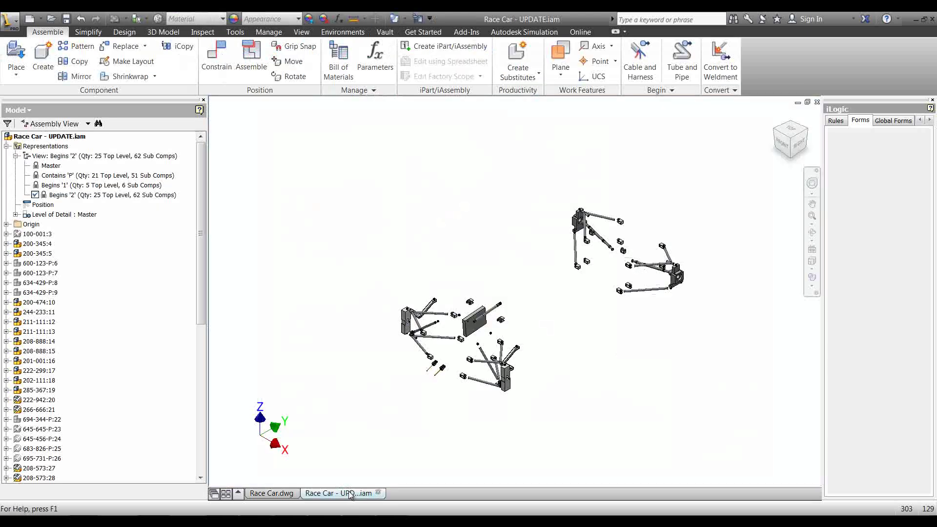
Step: Reactivate Master to show the full car, zoom and pan in, and start placing a component
double_click(83, 186)
double_click(57, 166)
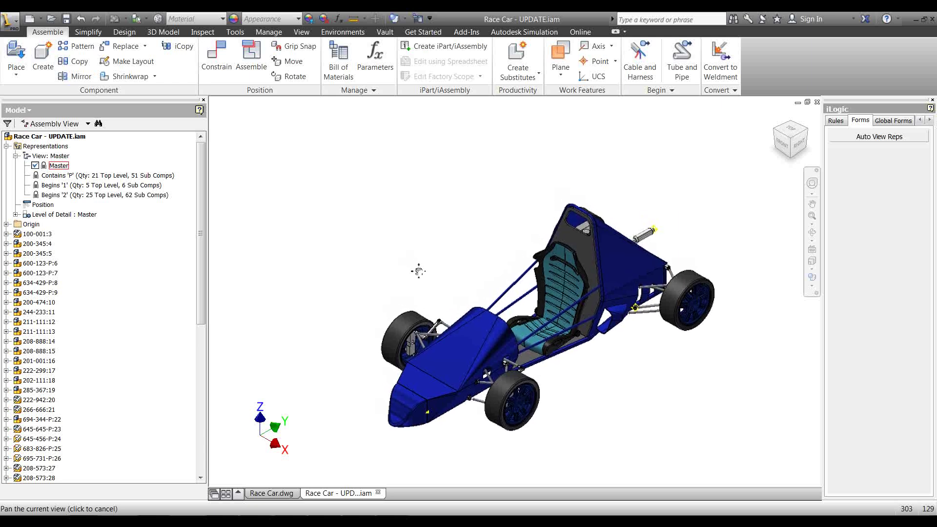
scroll(508, 356, up, 5)
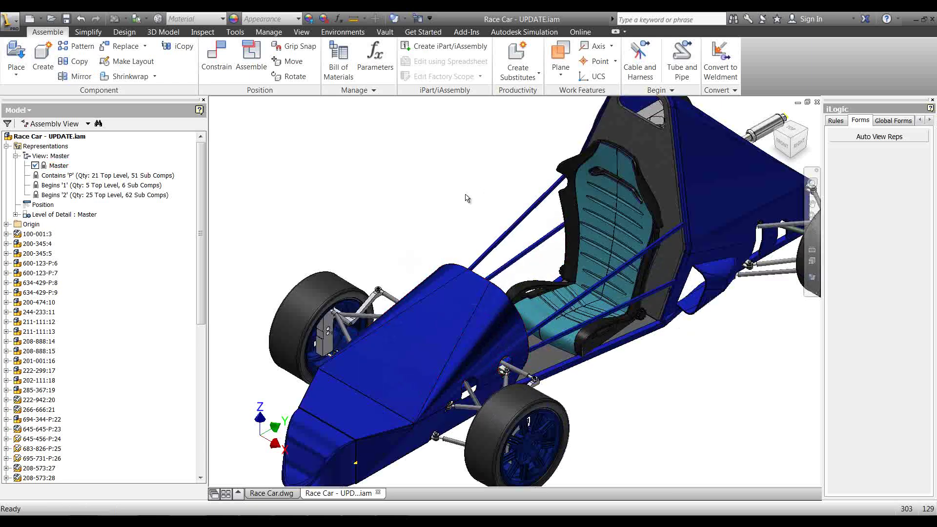
middle_drag(466, 197, 423, 196)
click(16, 55)
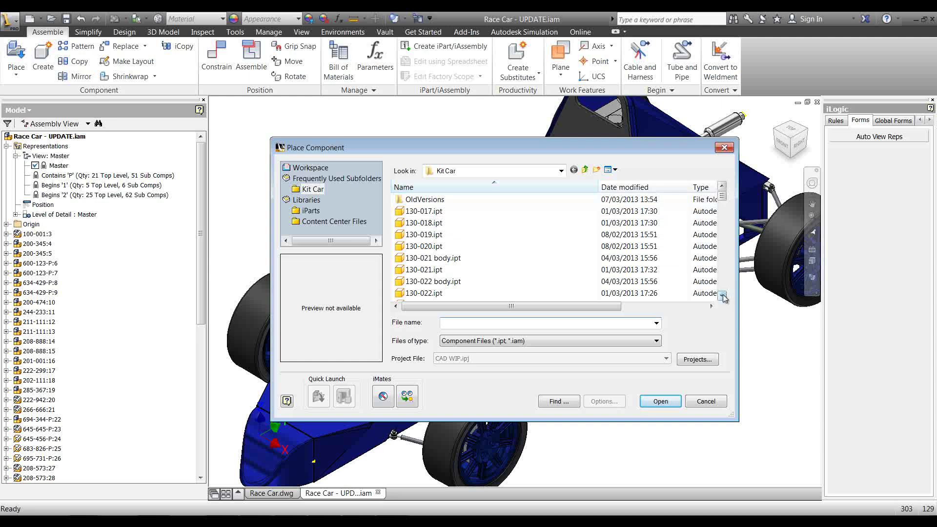
Step: Place the mirror parts 153-325-P.ipt and 153-326-P.ipt into the race car assembly
click(723, 296)
click(722, 295)
click(723, 296)
click(722, 296)
click(428, 258)
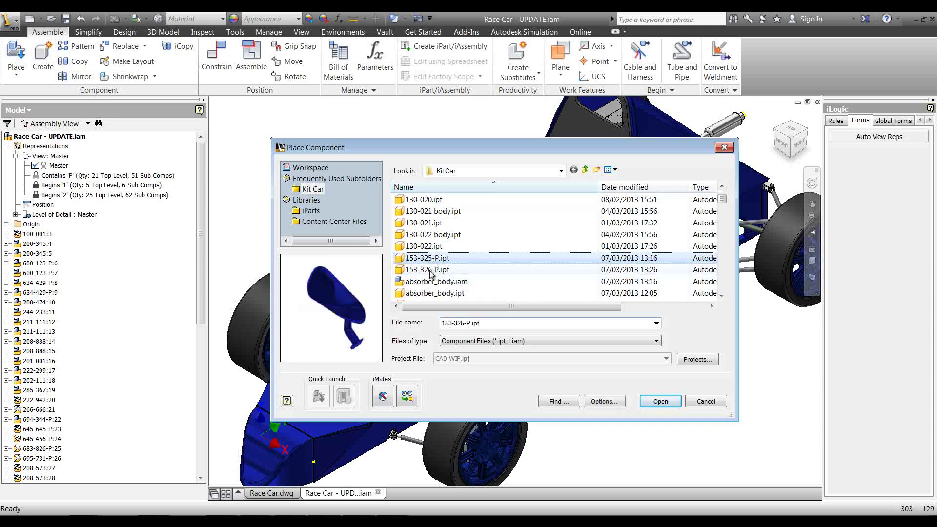
ctrl+click(428, 270)
click(660, 401)
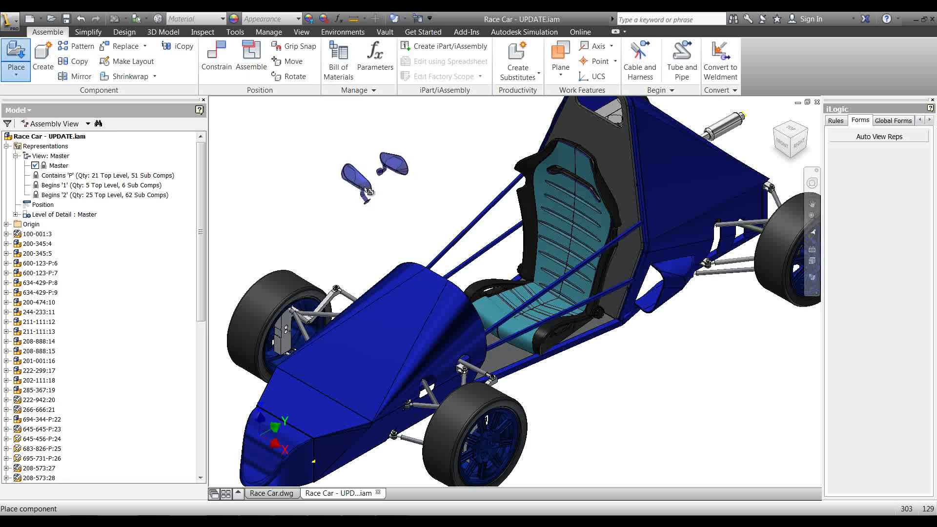
click(368, 190)
middle_drag(441, 168, 458, 185)
key(F2)
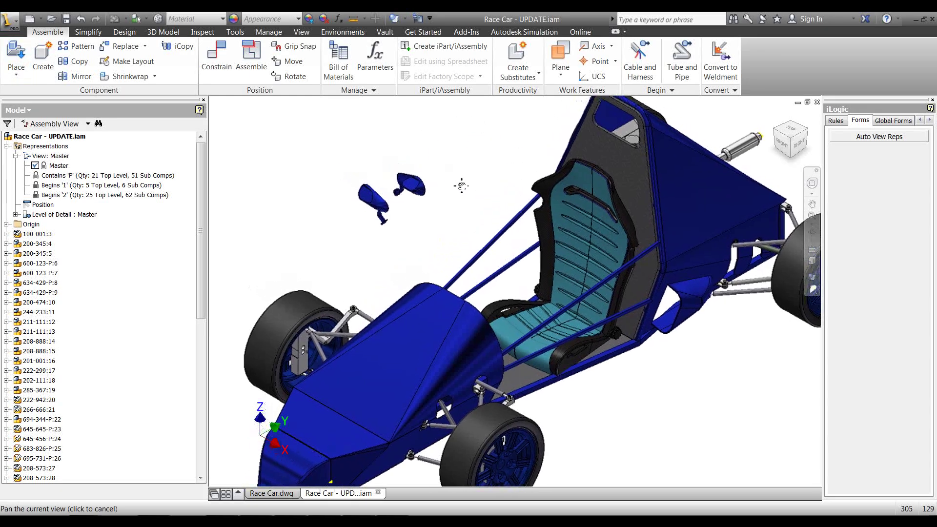
key(Escape)
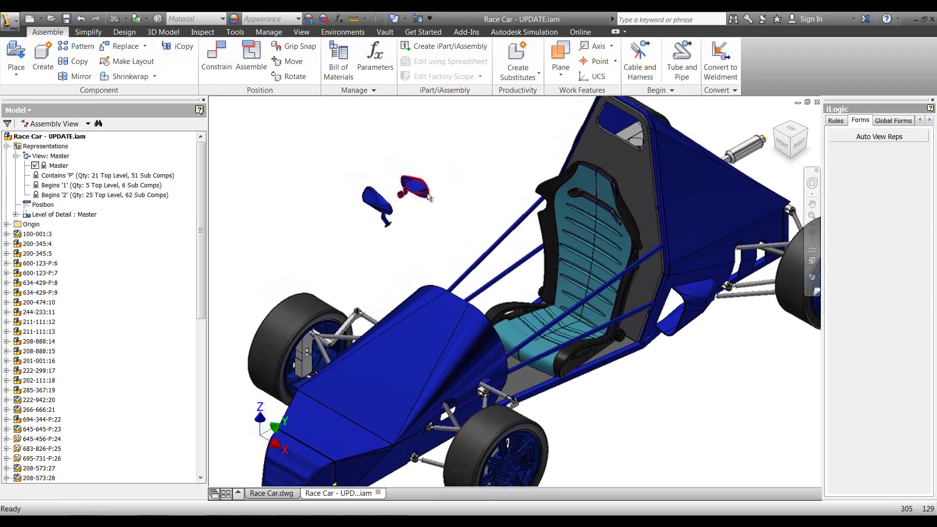
Step: Ground and root the selected mirror part using Productivity > Ground and Root Component
click(527, 80)
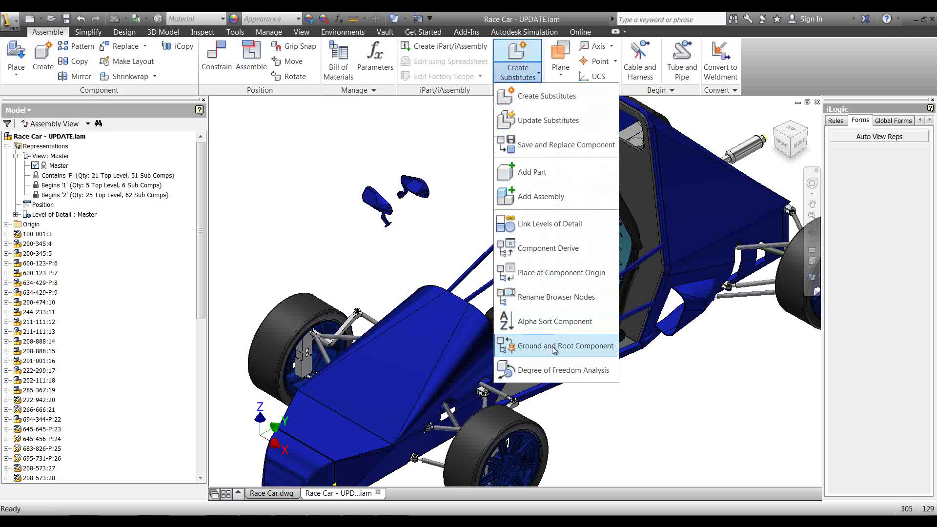
click(336, 251)
click(375, 209)
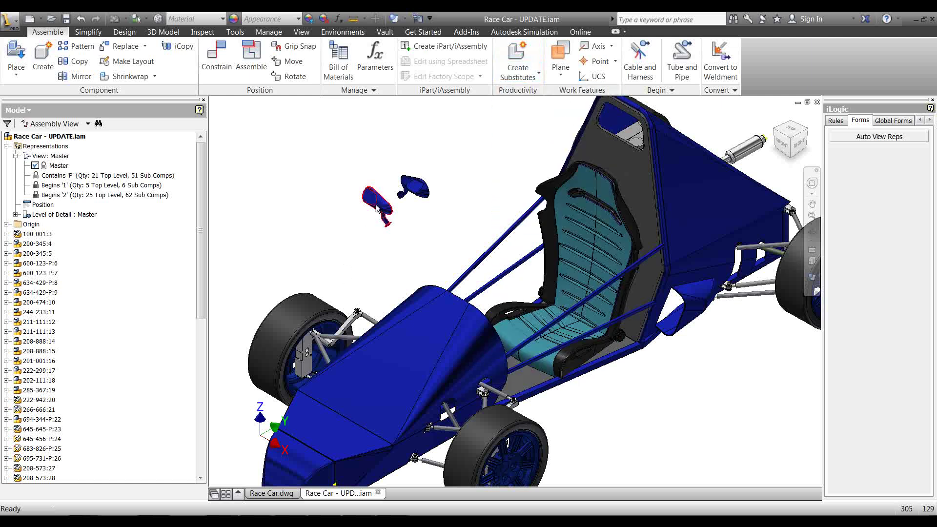
click(526, 73)
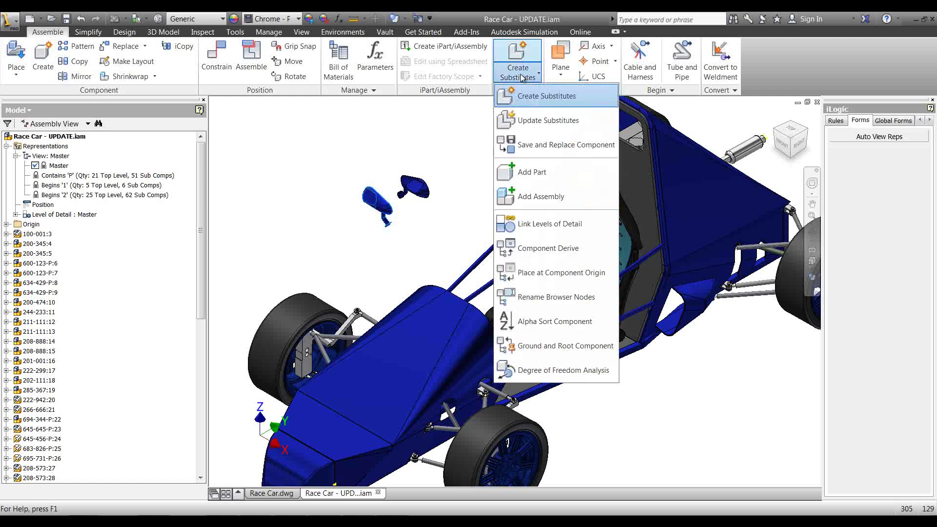
click(564, 346)
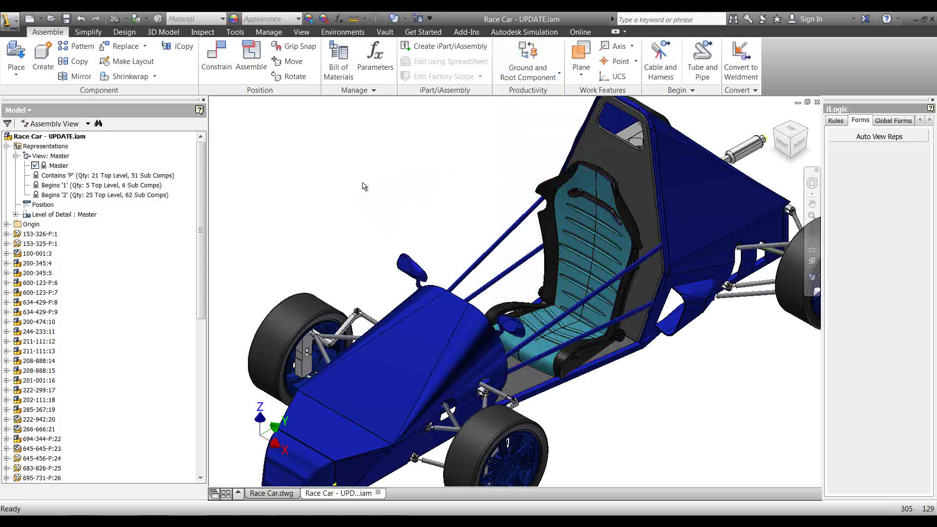
middle_drag(362, 186, 369, 148)
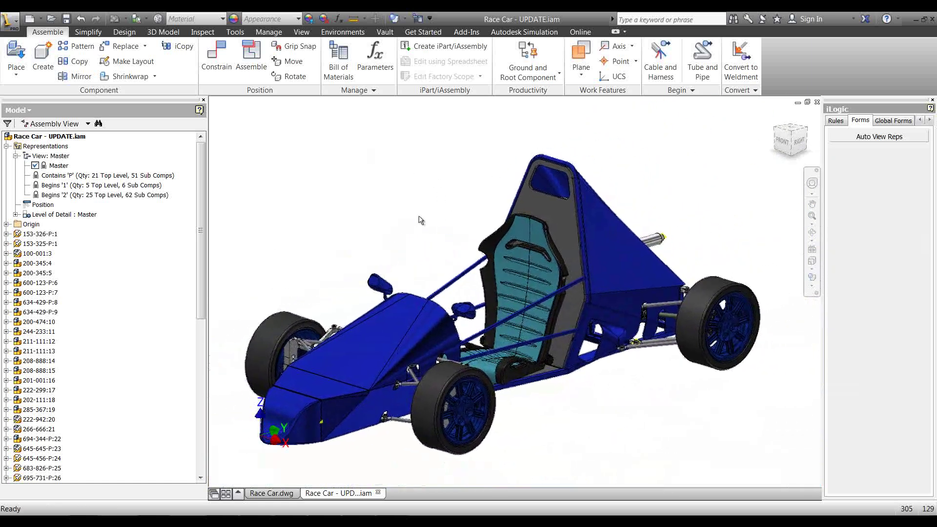
Step: Compare Begins '1' and Begins '2', return to Master, and reopen Auto View Reps
double_click(61, 186)
double_click(73, 186)
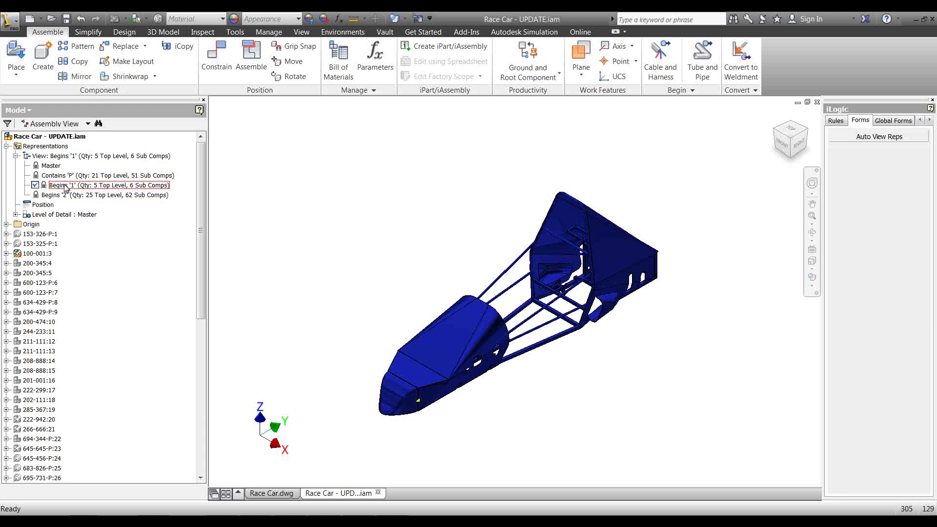
double_click(72, 195)
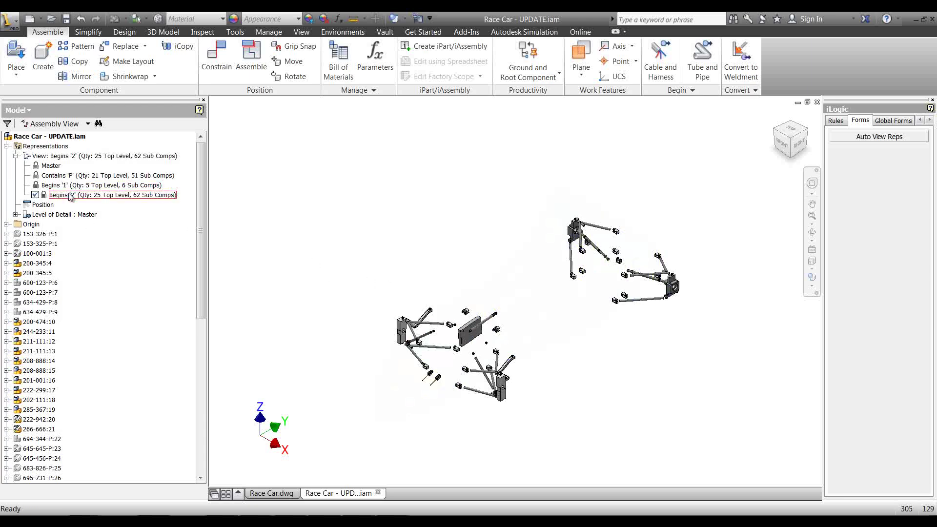
double_click(71, 186)
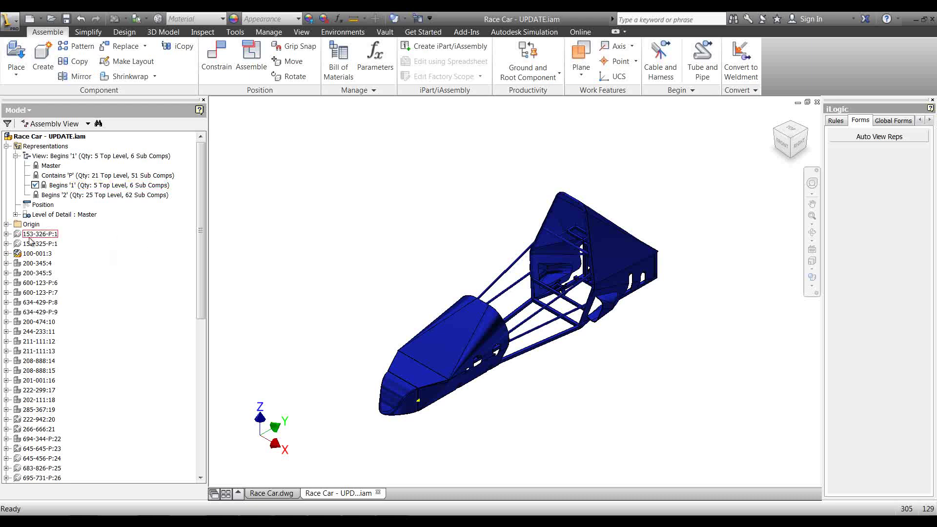
double_click(50, 166)
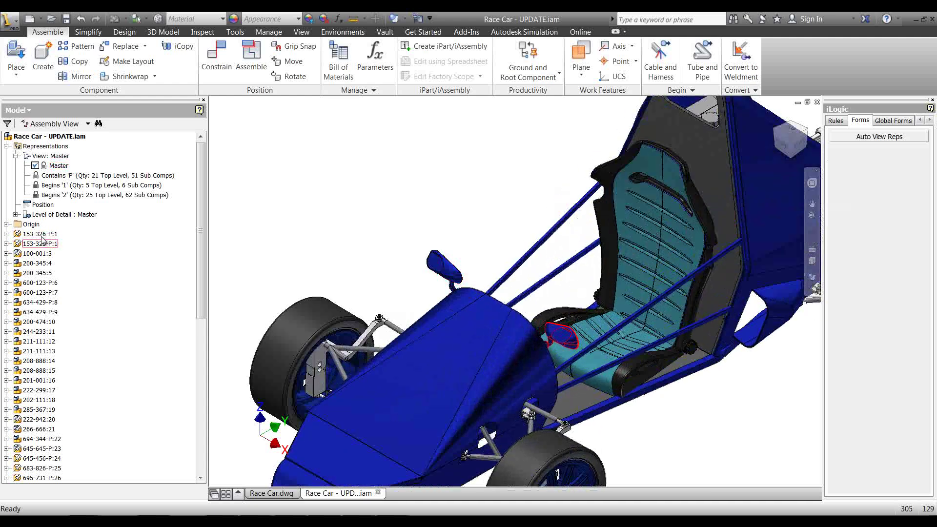
double_click(62, 188)
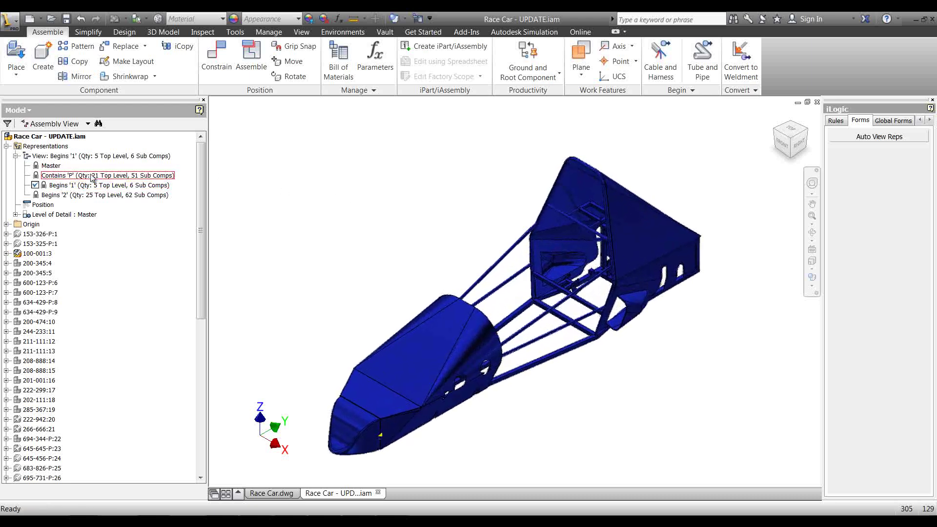
double_click(52, 166)
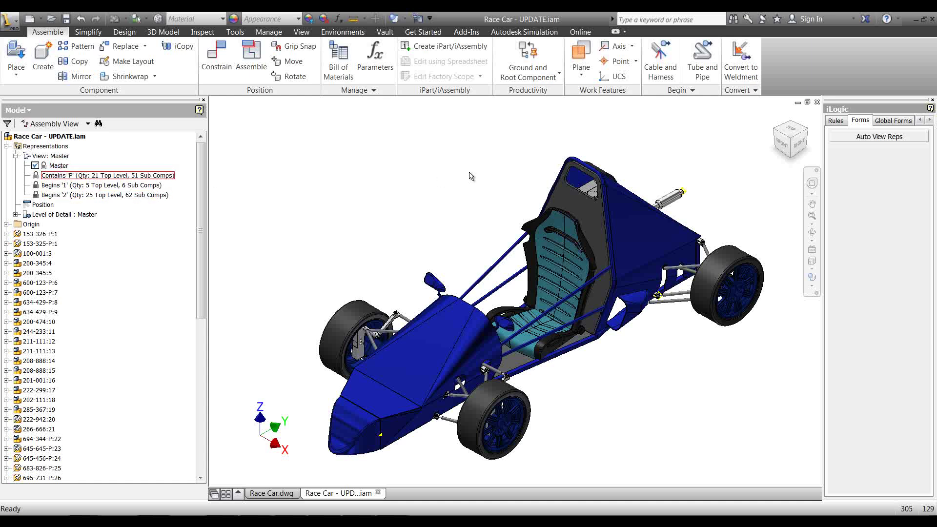
middle_drag(445, 177, 399, 146)
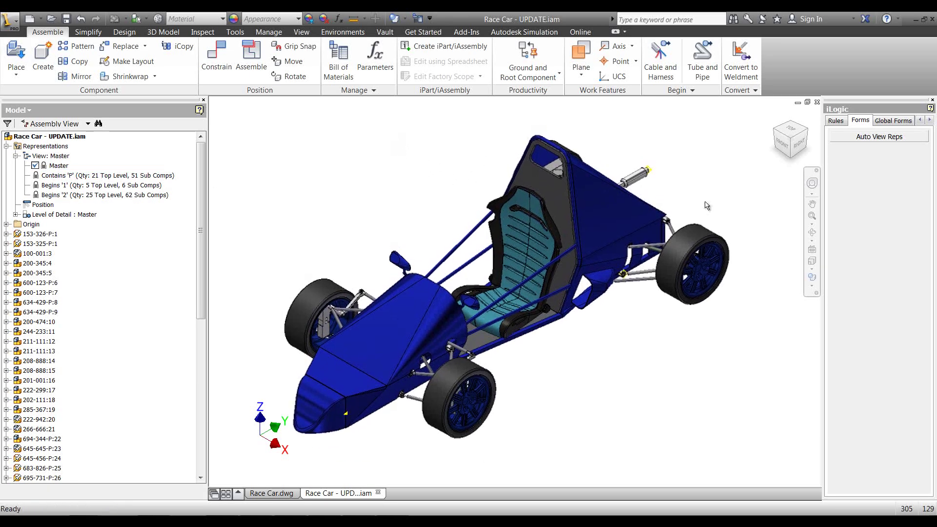
click(869, 138)
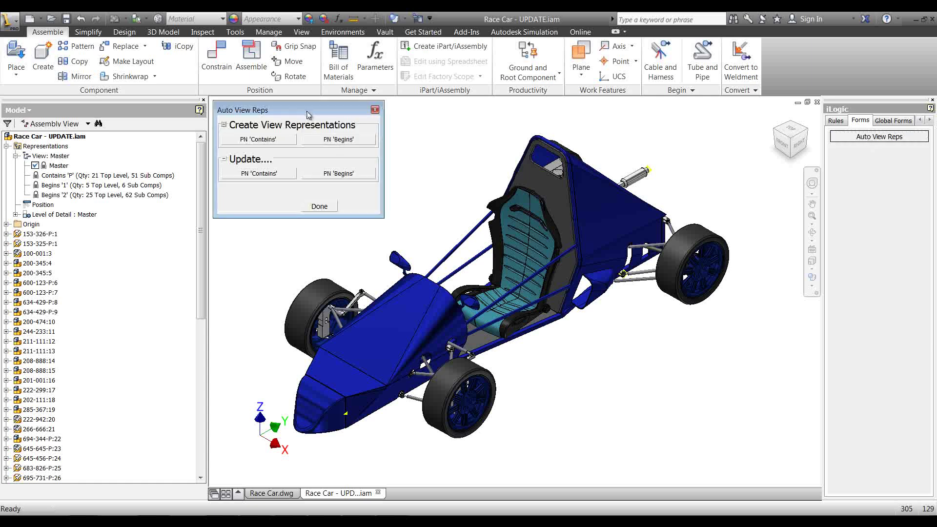
Step: Run PN 'Contains' under Update to refresh Contains 'P' and acknowledge the Success message
drag(308, 115, 310, 118)
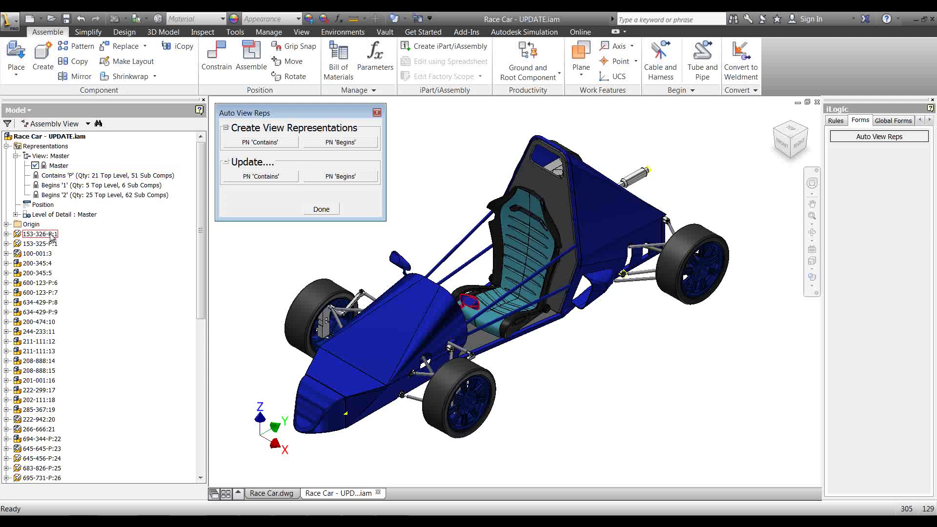
click(263, 177)
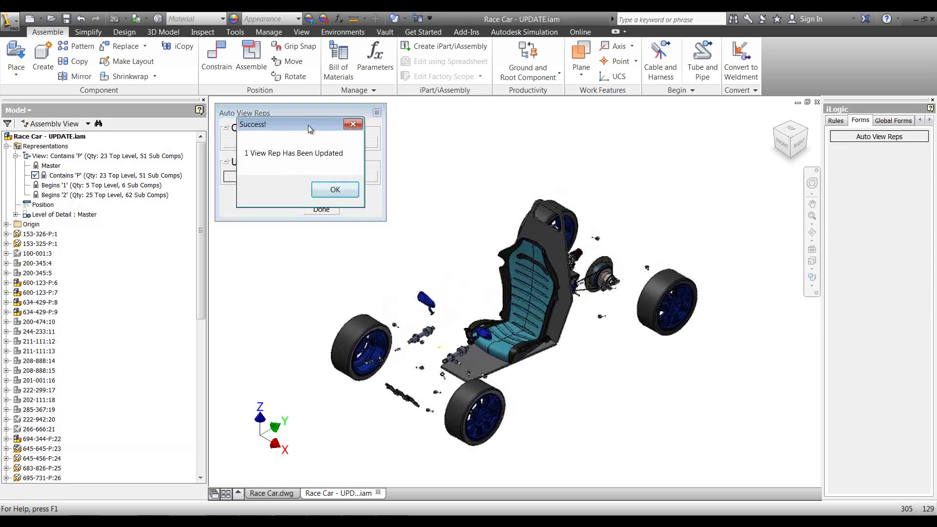
drag(308, 125, 288, 238)
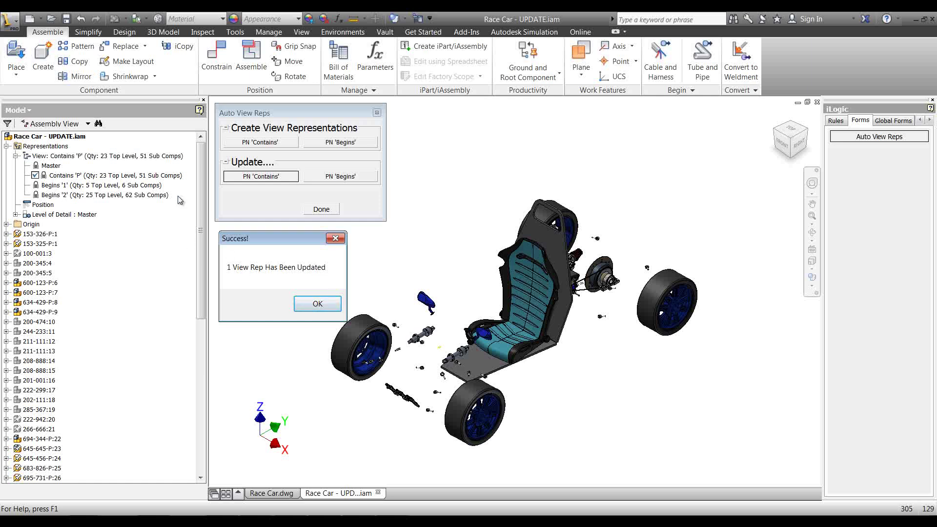
click(318, 303)
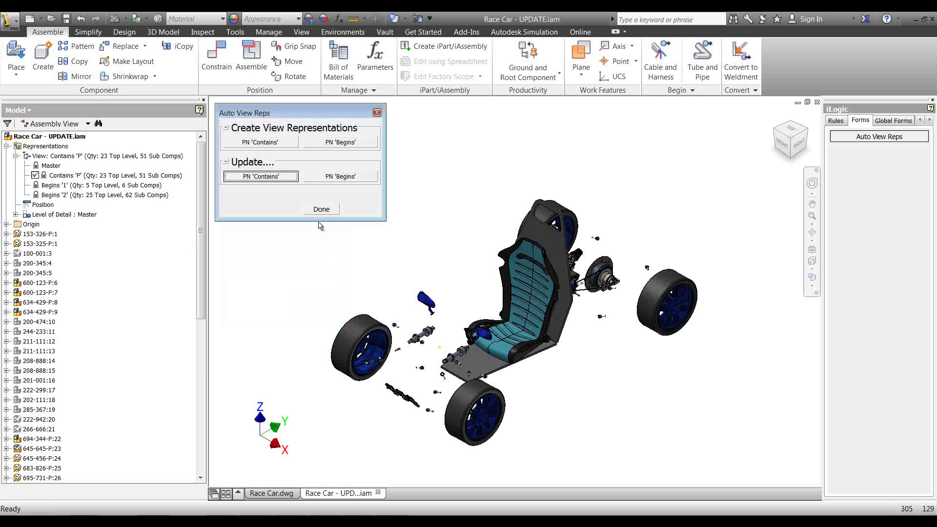
Step: Update the PN 'Begins' view representations, acknowledge success, and close the Auto View Reps form
click(341, 177)
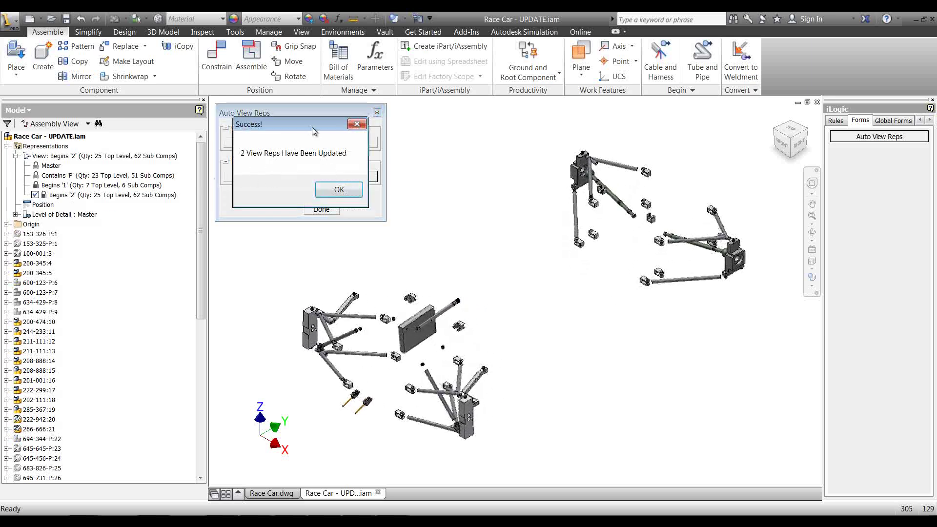
drag(314, 131, 298, 241)
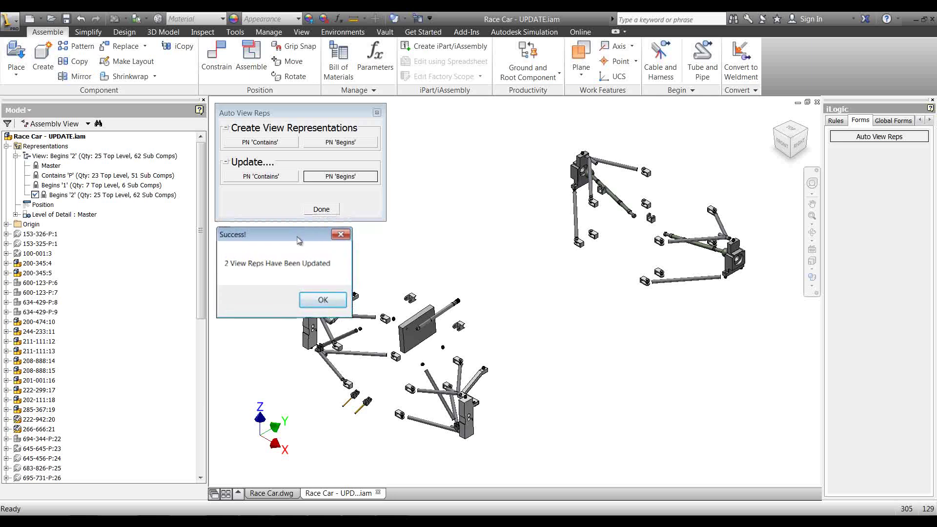
click(323, 300)
click(322, 209)
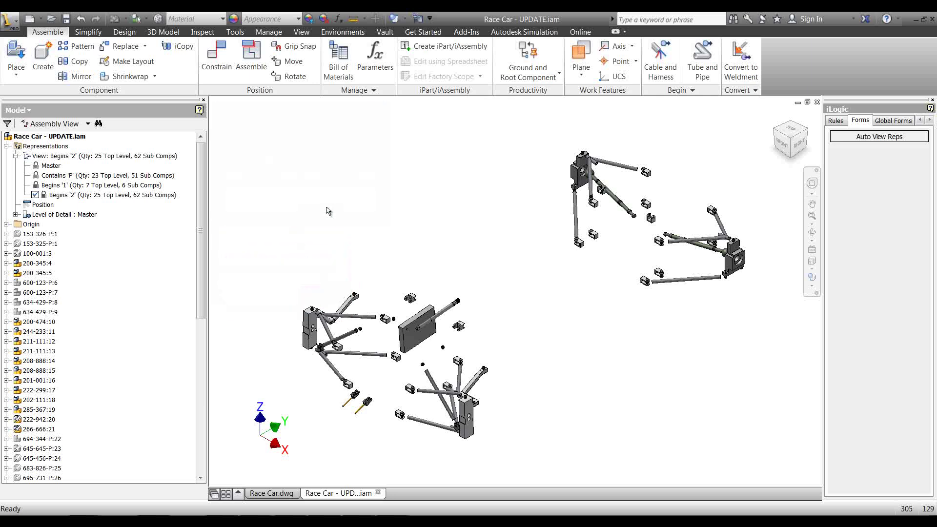
Step: Make Contains 'P' the active view representation and reposition the car in view
double_click(67, 176)
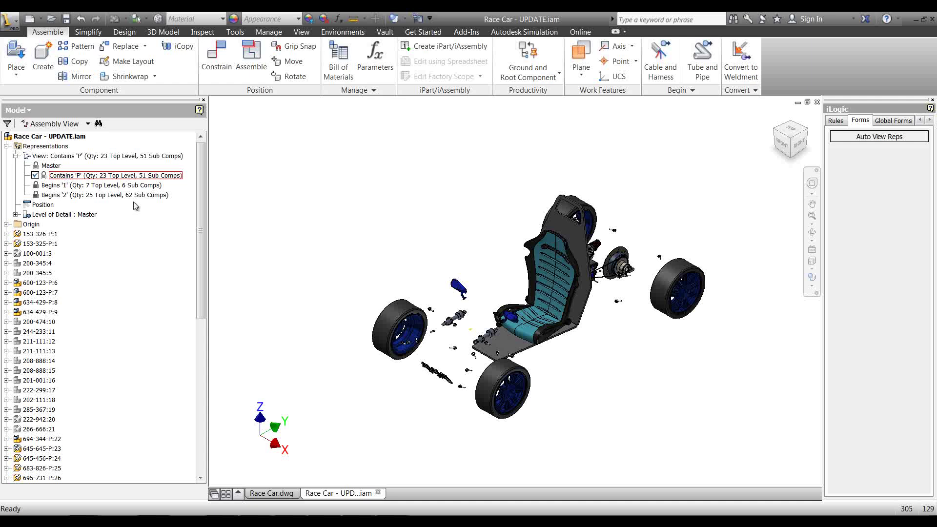
scroll(398, 334, up, 3)
middle_drag(490, 328, 346, 315)
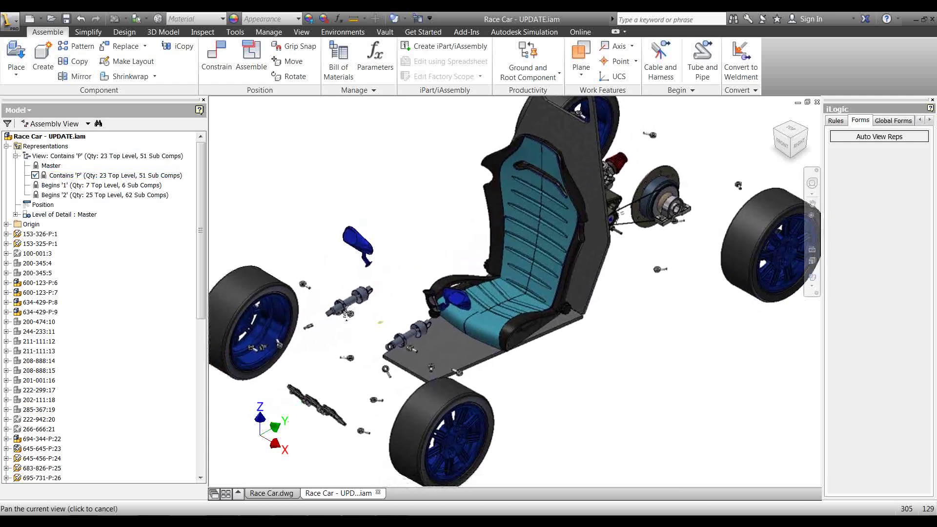
scroll(344, 307, down, 1)
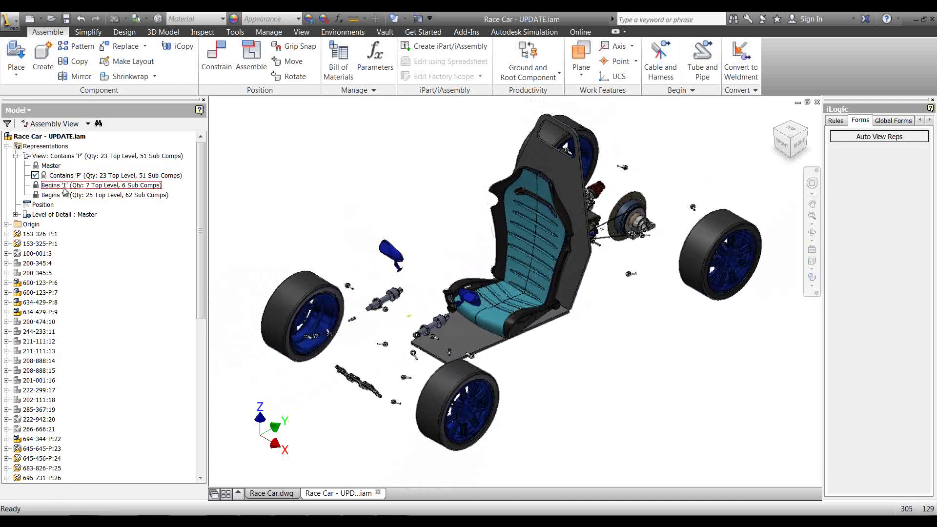
Step: Activate the Begins '1' and Begins '2' view representations, then switch to the Race Car.dwg drawing
click(67, 186)
key(Up)
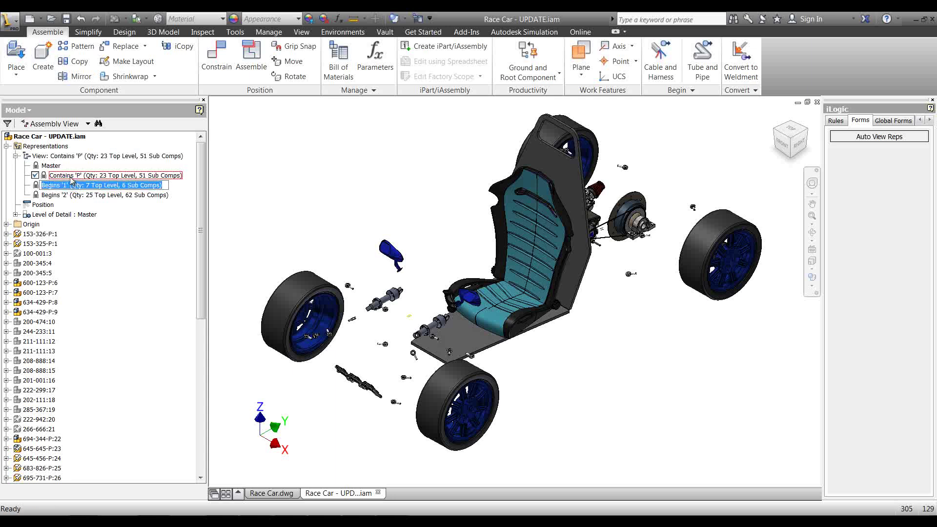
double_click(72, 186)
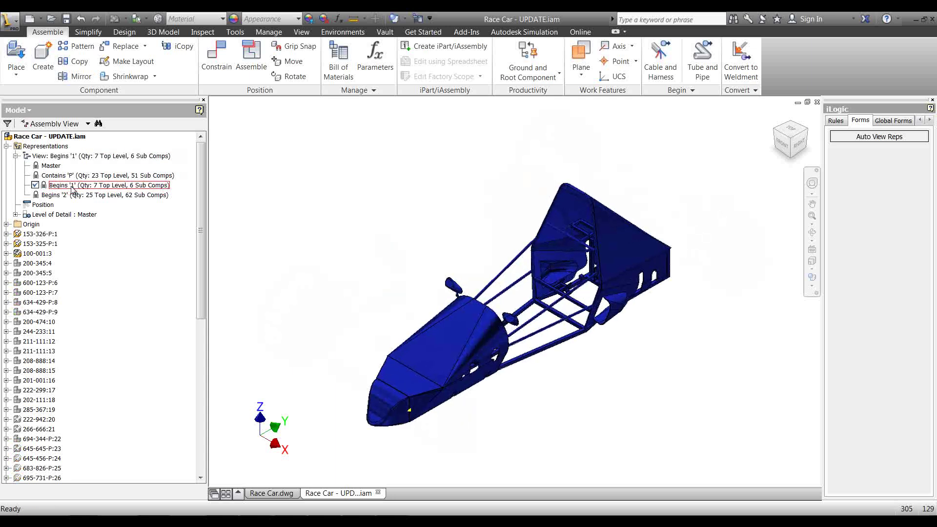
double_click(73, 195)
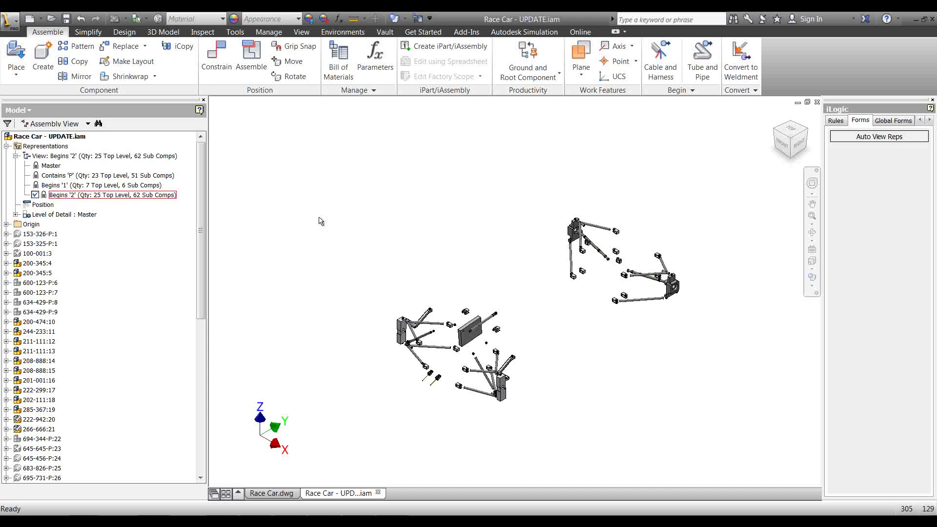
key(F2)
scroll(356, 197, up, 5)
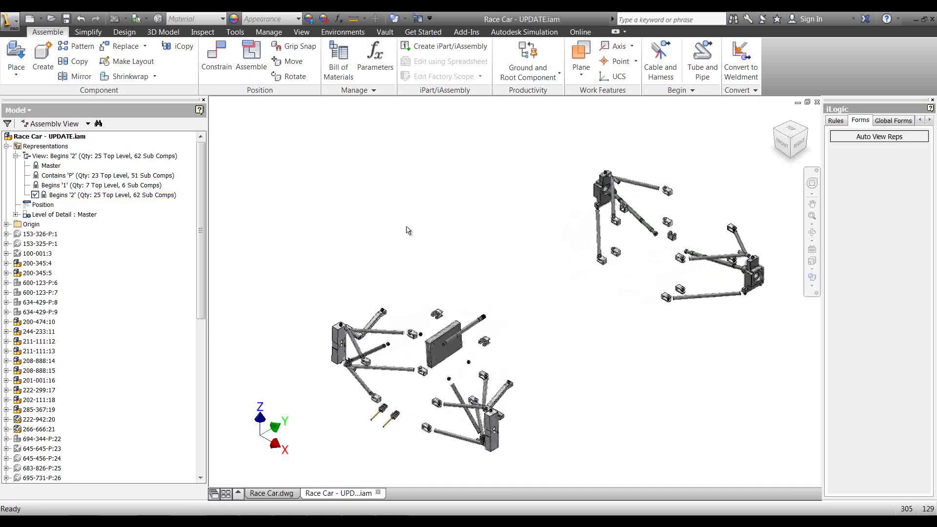
key(Escape)
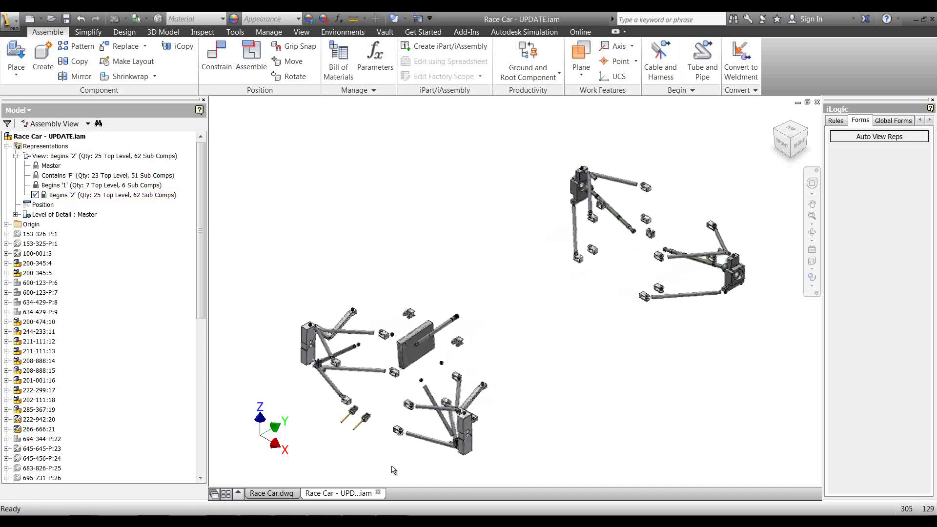
click(271, 493)
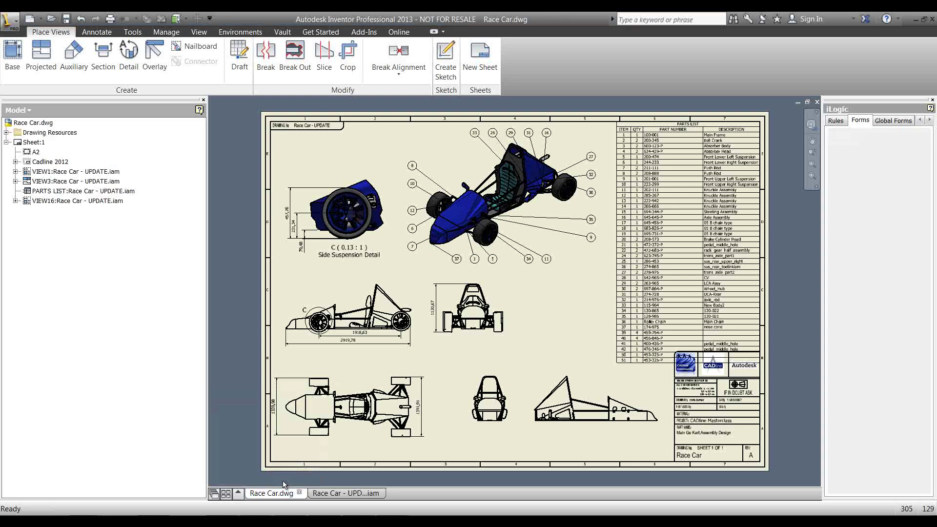
Step: Zoom and pan across the Race Car drawing sheet, fit it all, then return to Race Car - UPDATE
scroll(545, 444, up, 3)
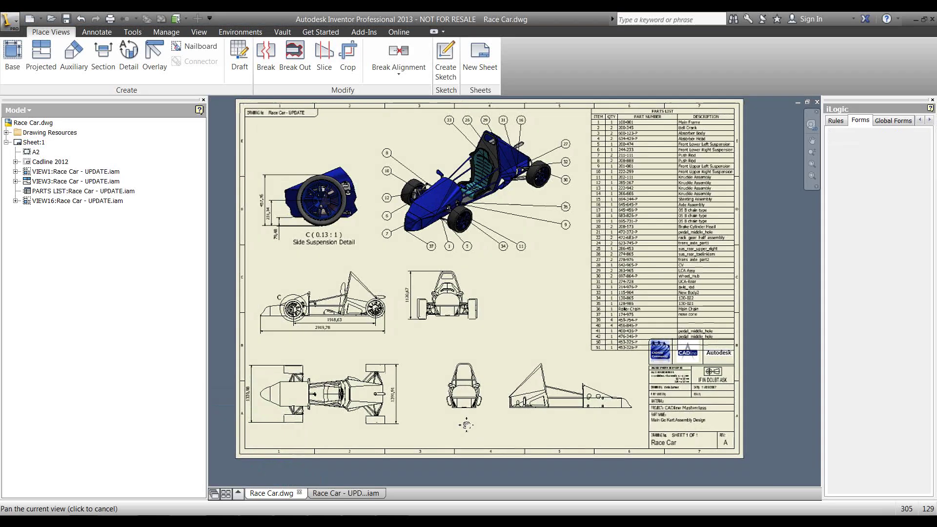
scroll(459, 390, up, 8)
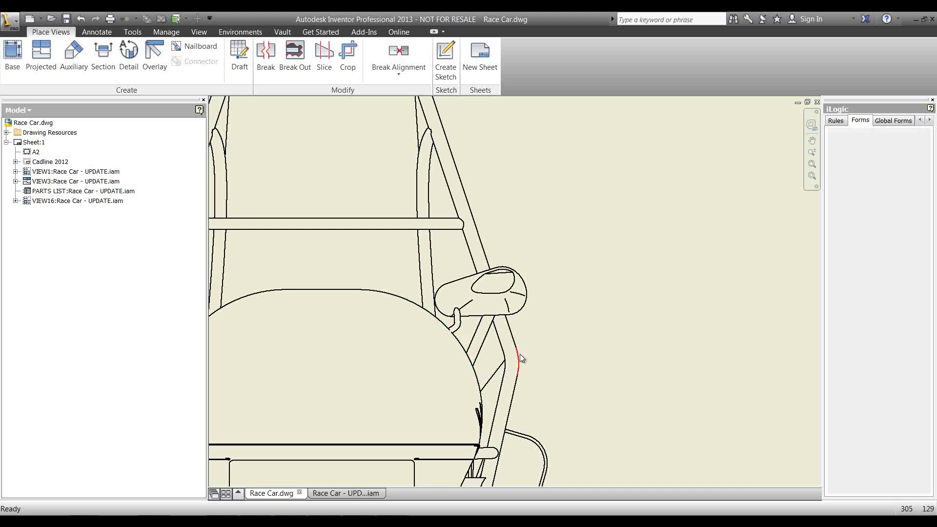
scroll(520, 354, down, 5)
middle_drag(609, 379, 318, 377)
scroll(481, 371, down, 5)
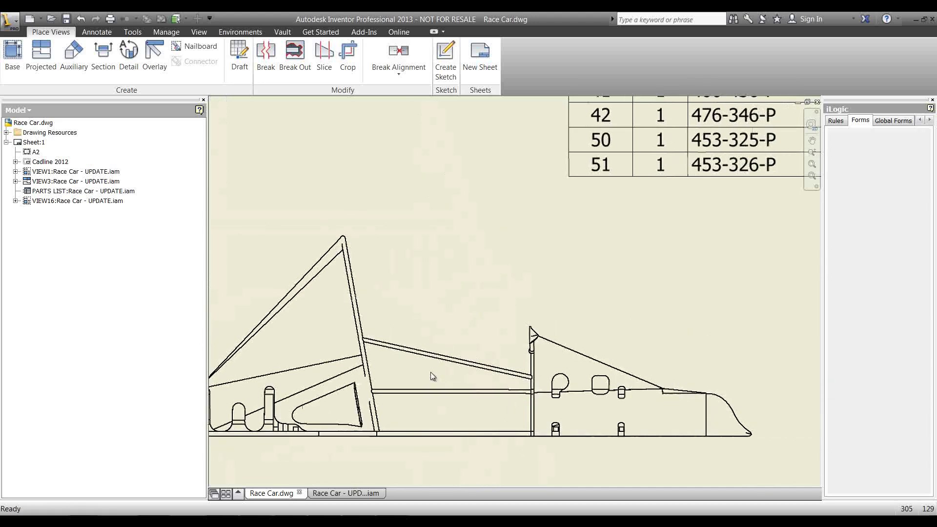
middle_drag(380, 367, 473, 407)
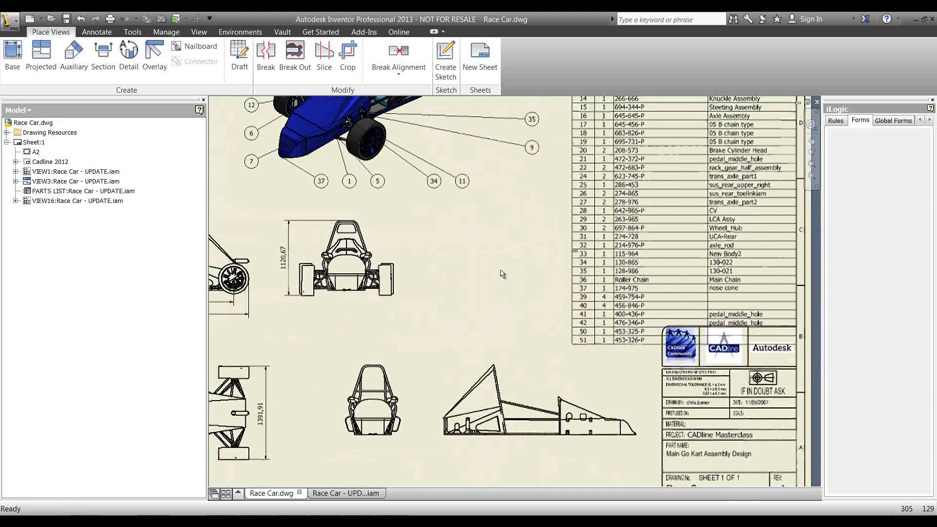
scroll(536, 291, down, 3)
scroll(535, 291, down, 2)
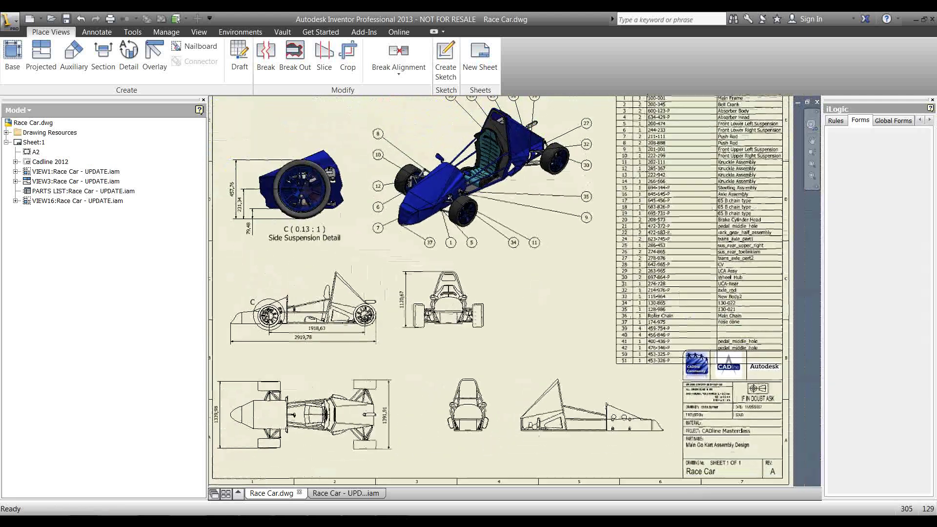
key(Home)
click(354, 494)
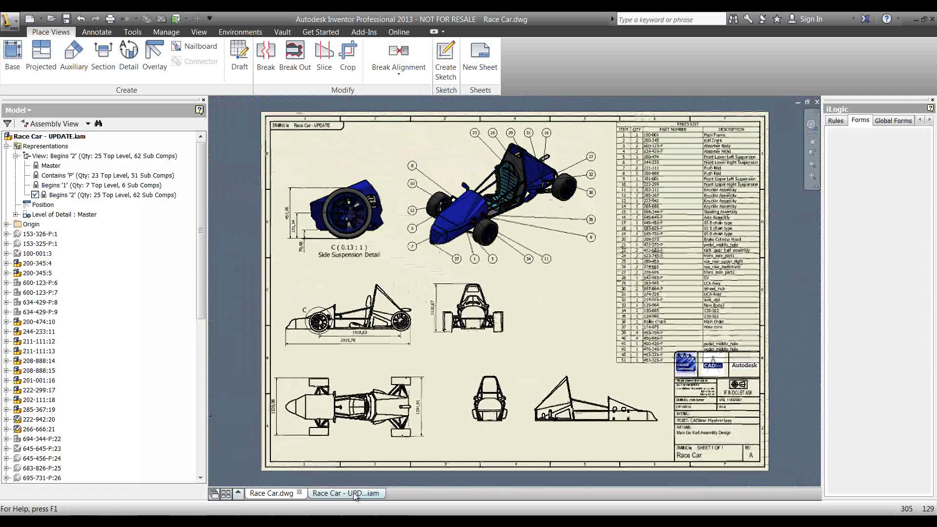
Step: Activate the Master view representation and zoom in on the side mirror
double_click(51, 165)
scroll(419, 283, up, 5)
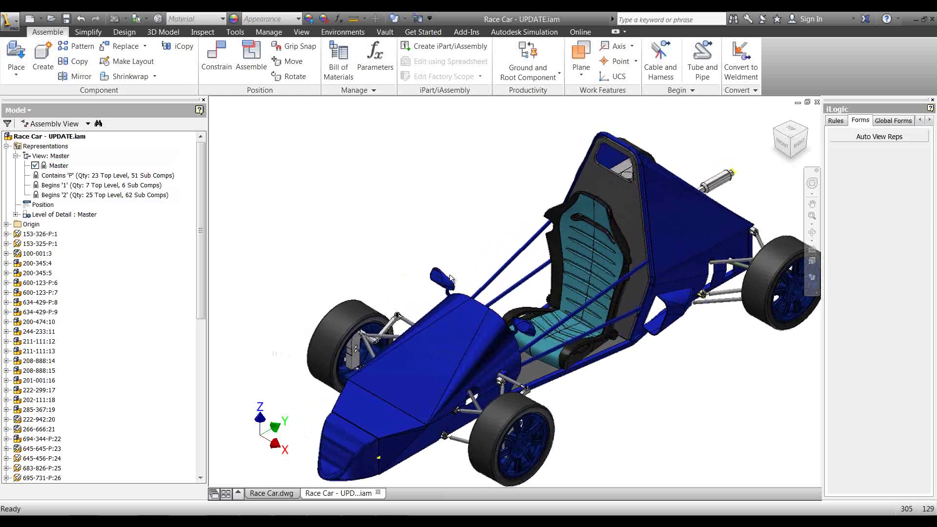
middle_drag(543, 297, 578, 327)
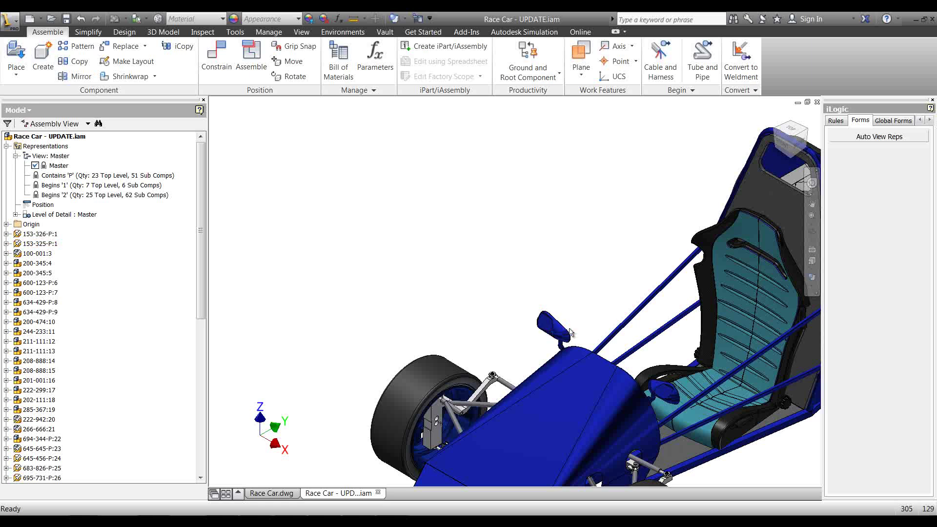
Step: Drag the selected side mirror toward the upper left to create a trail of copies
click(554, 335)
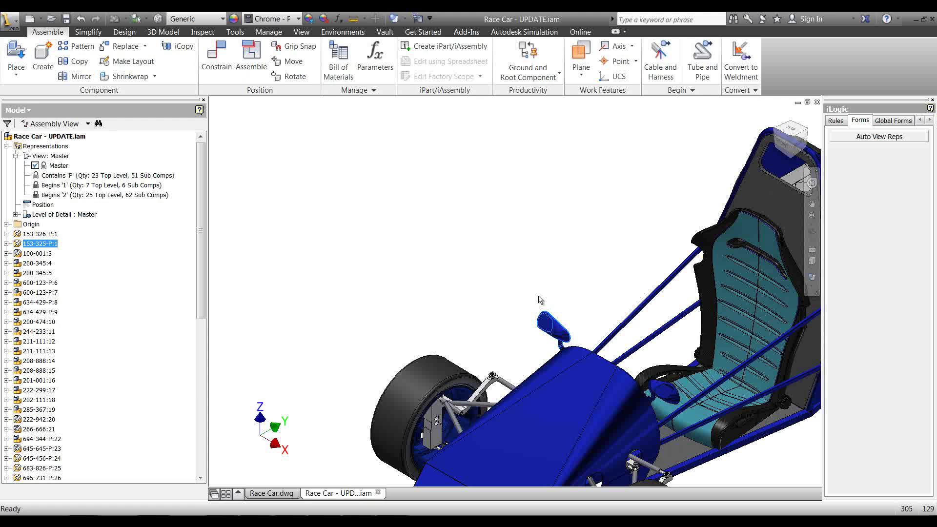
mouse_move(541, 300)
mouse_down()
mouse_move(525, 242)
mouse_move(490, 194)
mouse_move(459, 181)
mouse_move(427, 185)
mouse_move(417, 200)
mouse_move(391, 322)
mouse_move(368, 306)
mouse_move(344, 226)
mouse_up()
scroll(569, 251, up, 5)
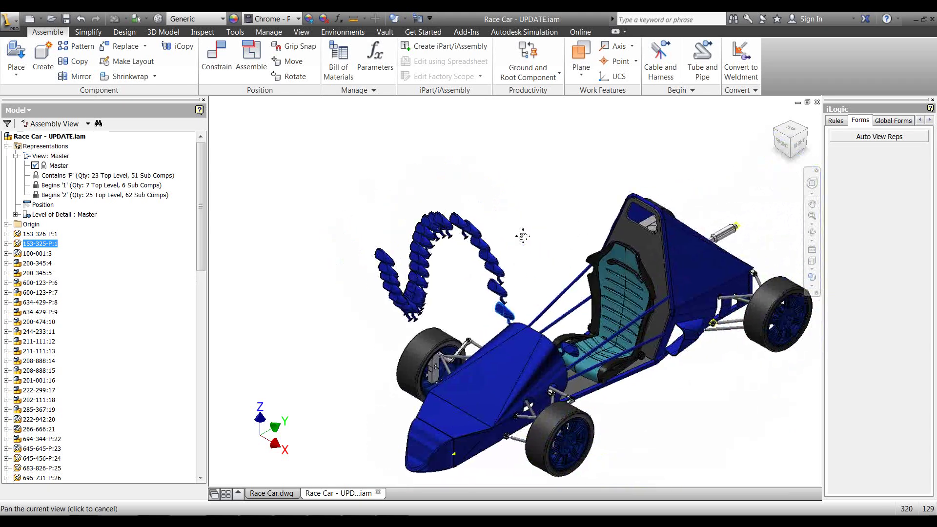
middle_drag(496, 215, 439, 209)
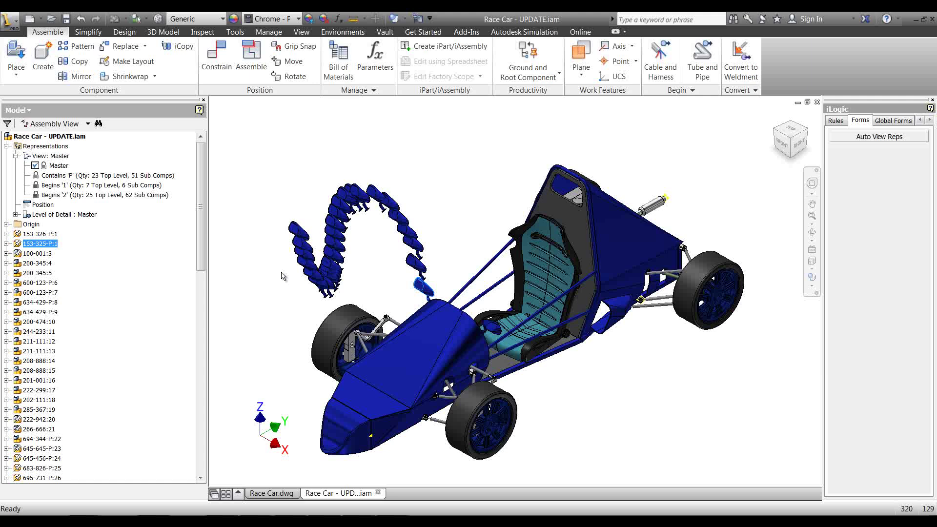
click(411, 175)
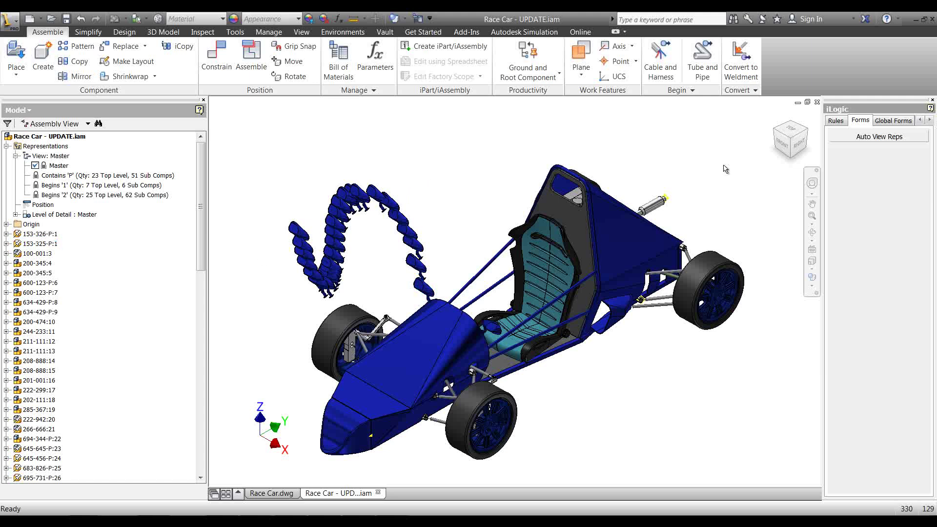
Step: Run Update PN 'Begins' from the Auto View Reps form, close it, and switch to Race Car.dwg
click(860, 138)
middle_drag(465, 146, 508, 161)
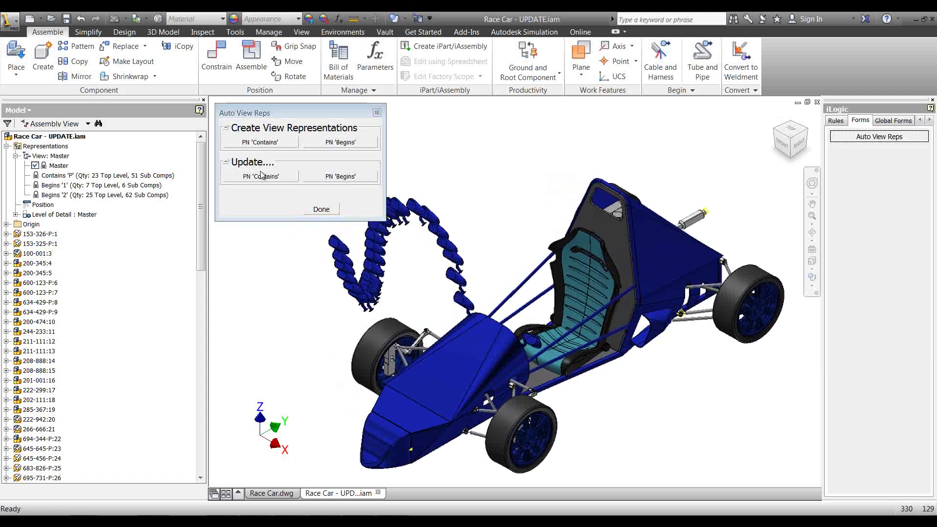
click(348, 178)
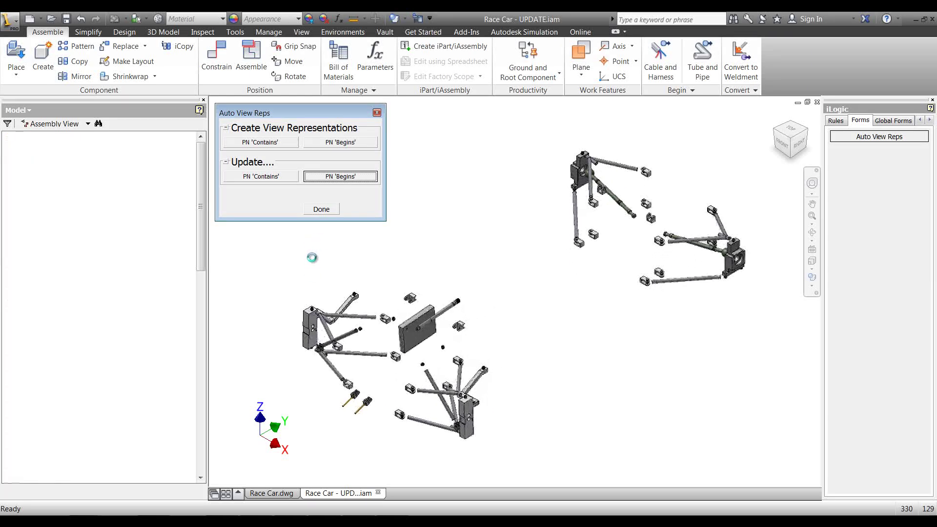
click(328, 191)
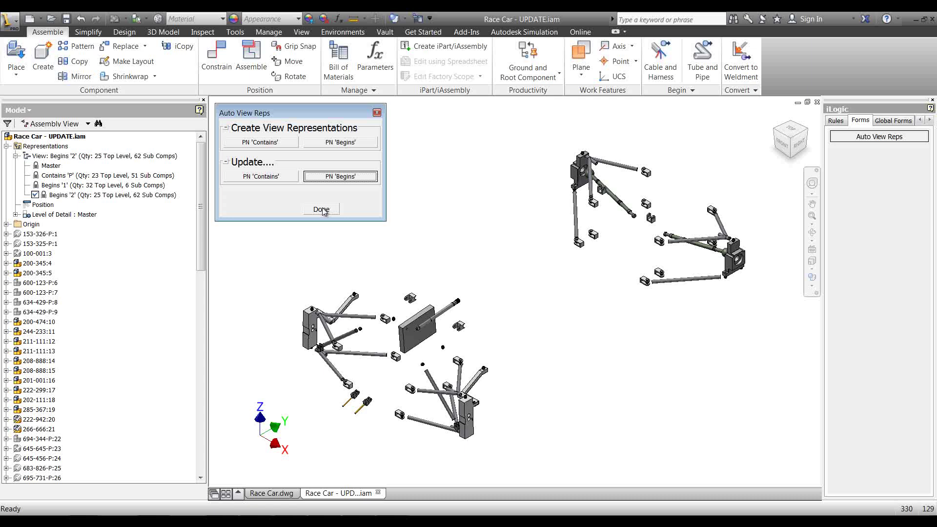
click(325, 211)
click(271, 493)
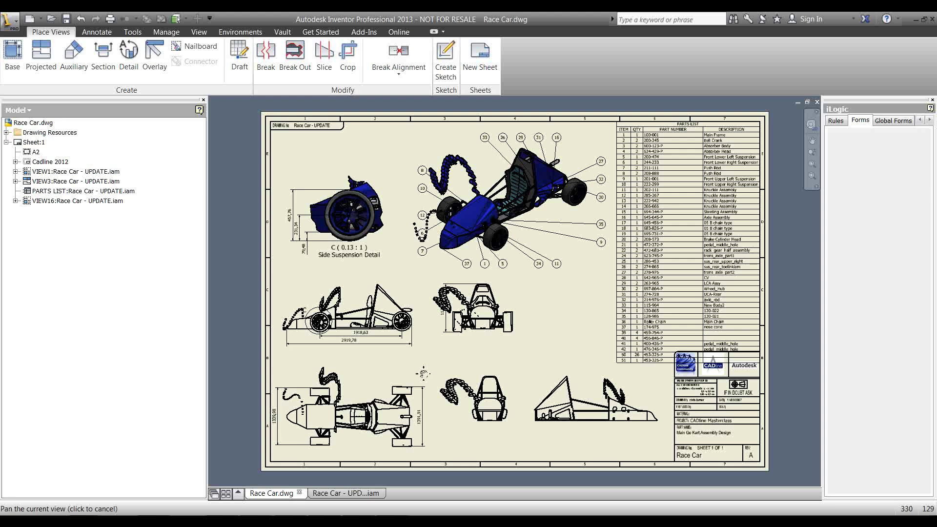
Step: Inspect the lower drawing views and title block for the mirror copies, then return to Race Car - UPDATE
scroll(424, 374, up, 5)
middle_drag(394, 285, 445, 205)
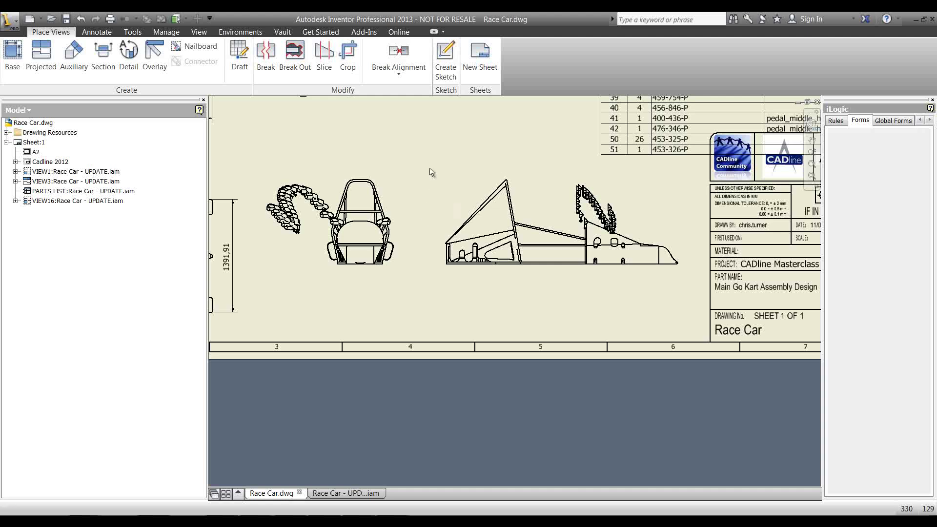
middle_drag(429, 153, 428, 155)
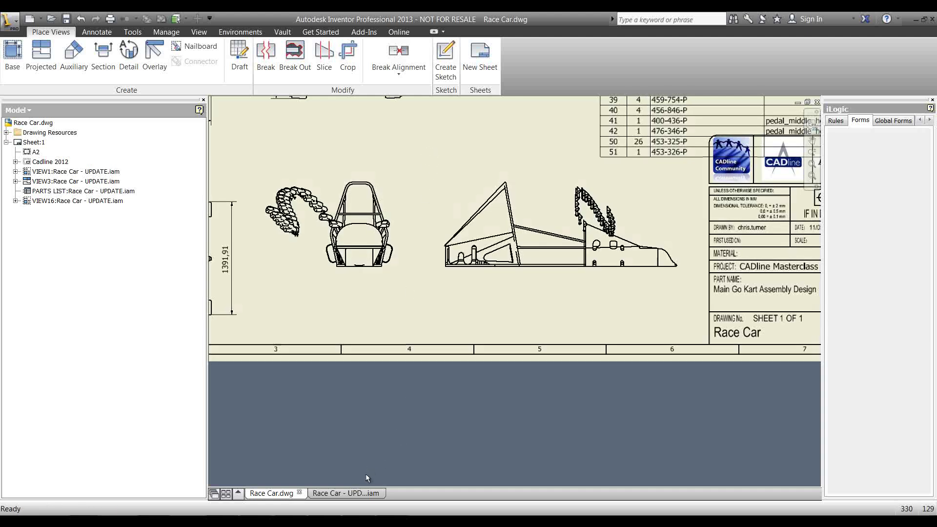
click(355, 493)
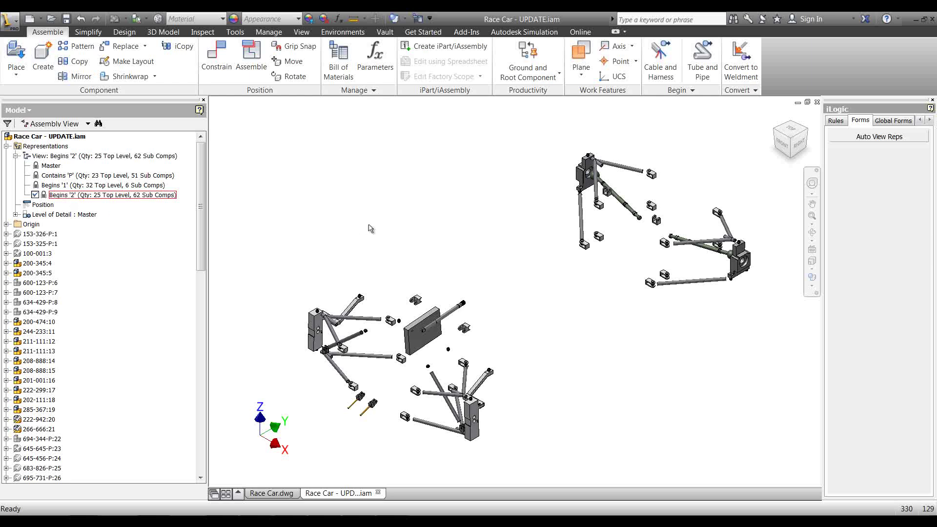
middle_drag(371, 226, 375, 229)
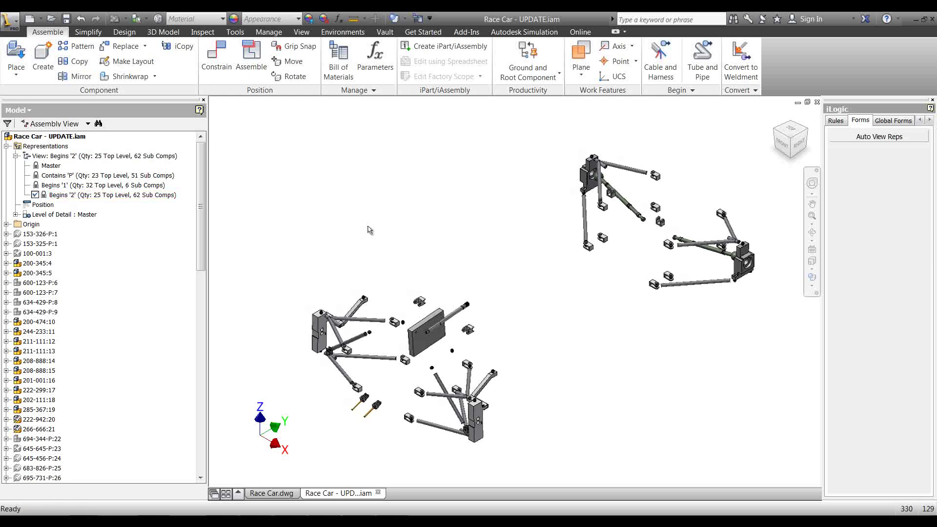
middle_drag(366, 224, 350, 221)
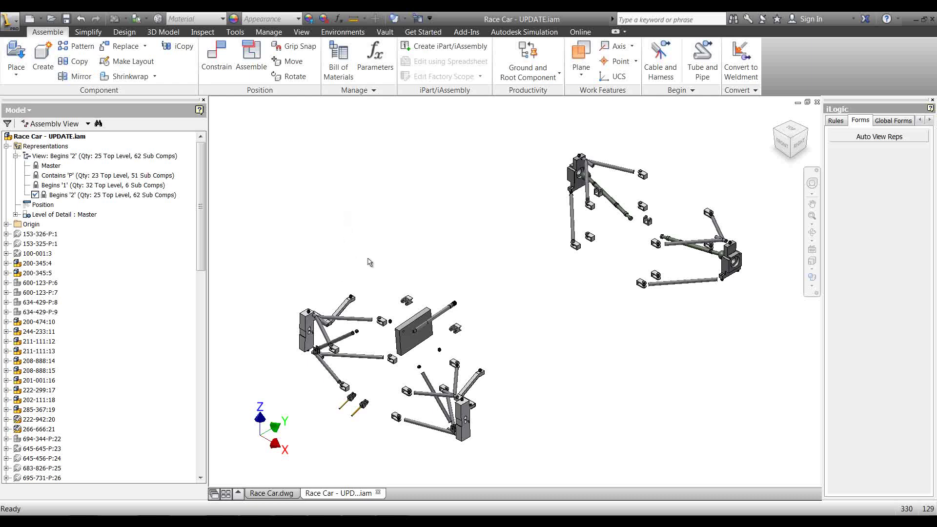
middle_drag(370, 260, 362, 259)
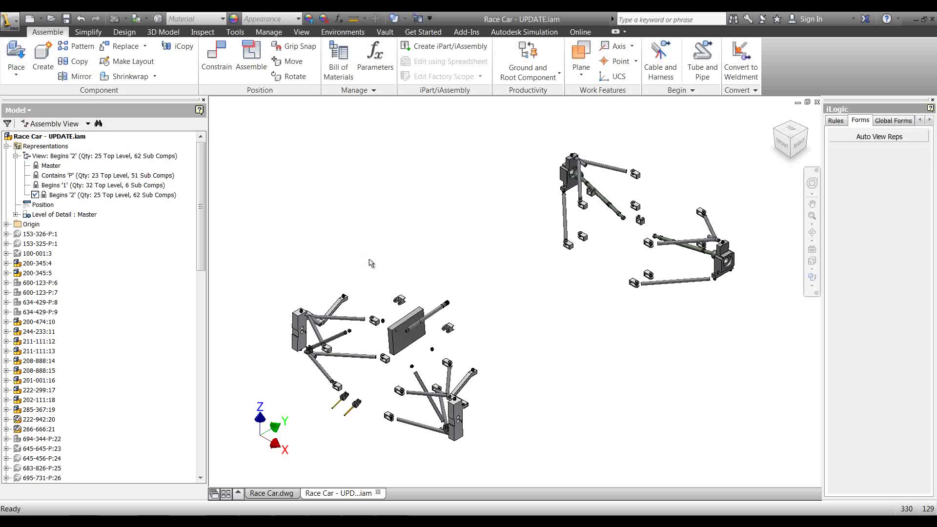
middle_drag(379, 259, 390, 248)
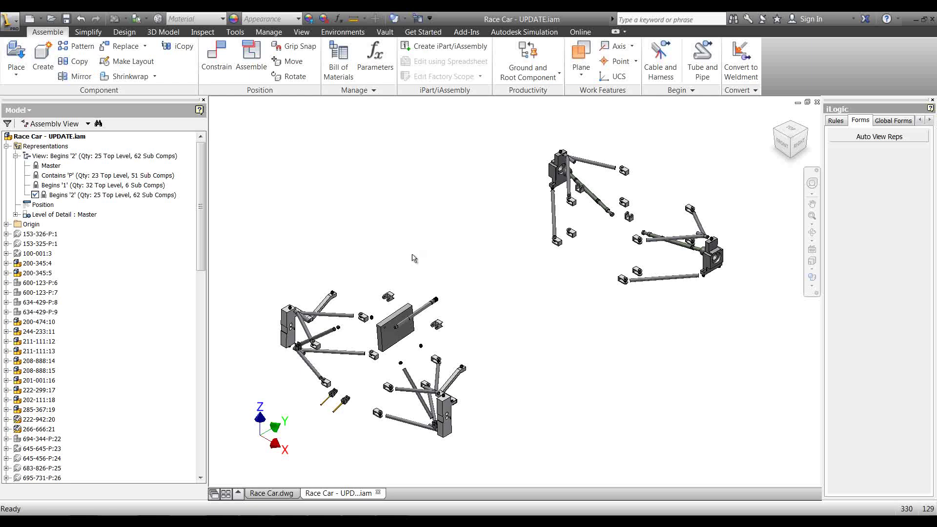
middle_drag(411, 257, 407, 258)
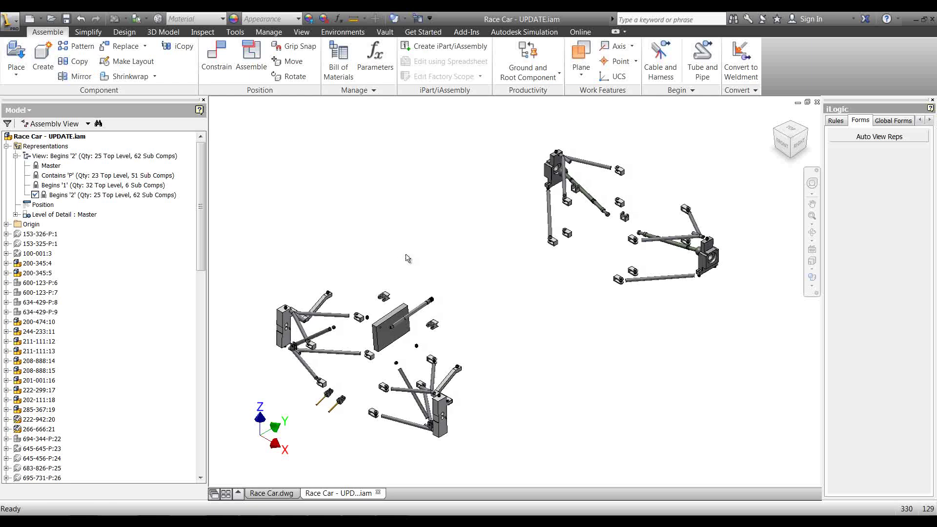